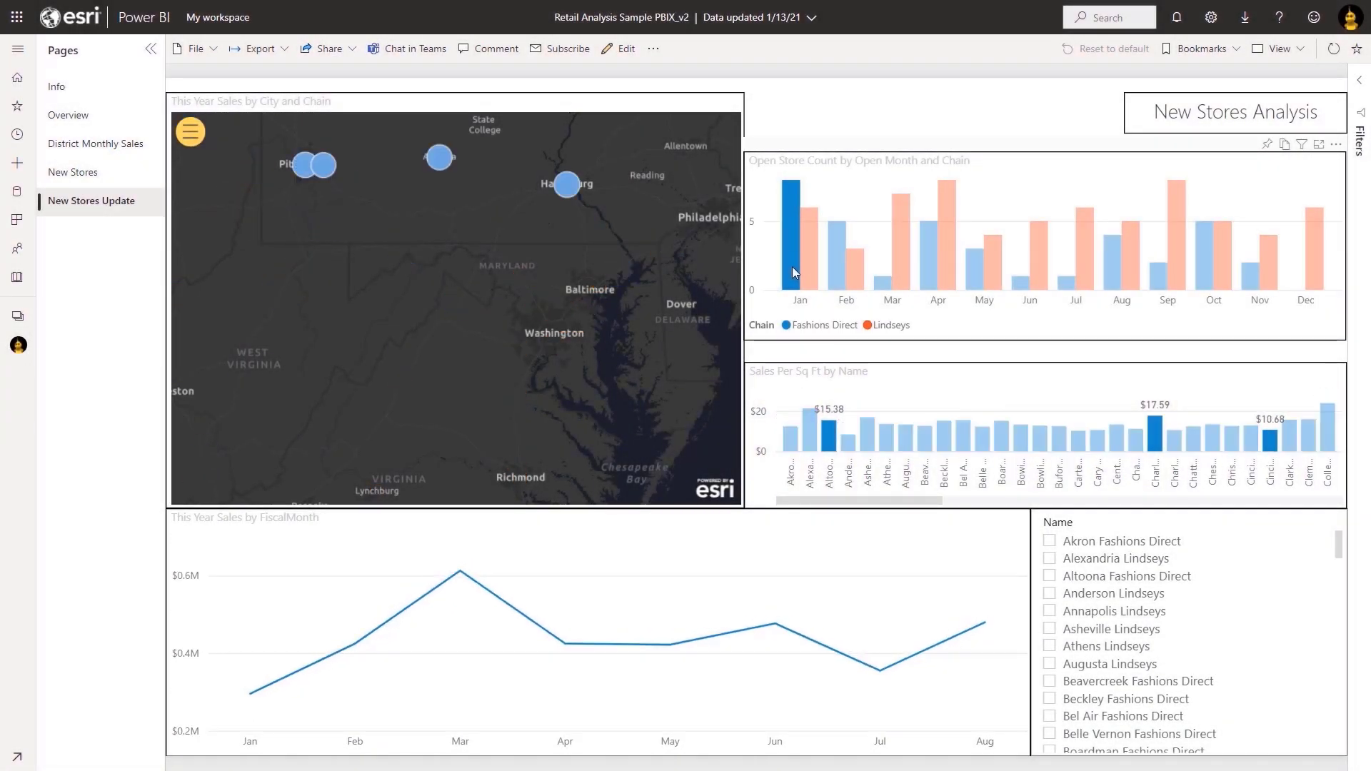
# Cross-filter the report by the Feb Lindseys bar in Open Store Count, then clear it.
pyautogui.click(859, 275)
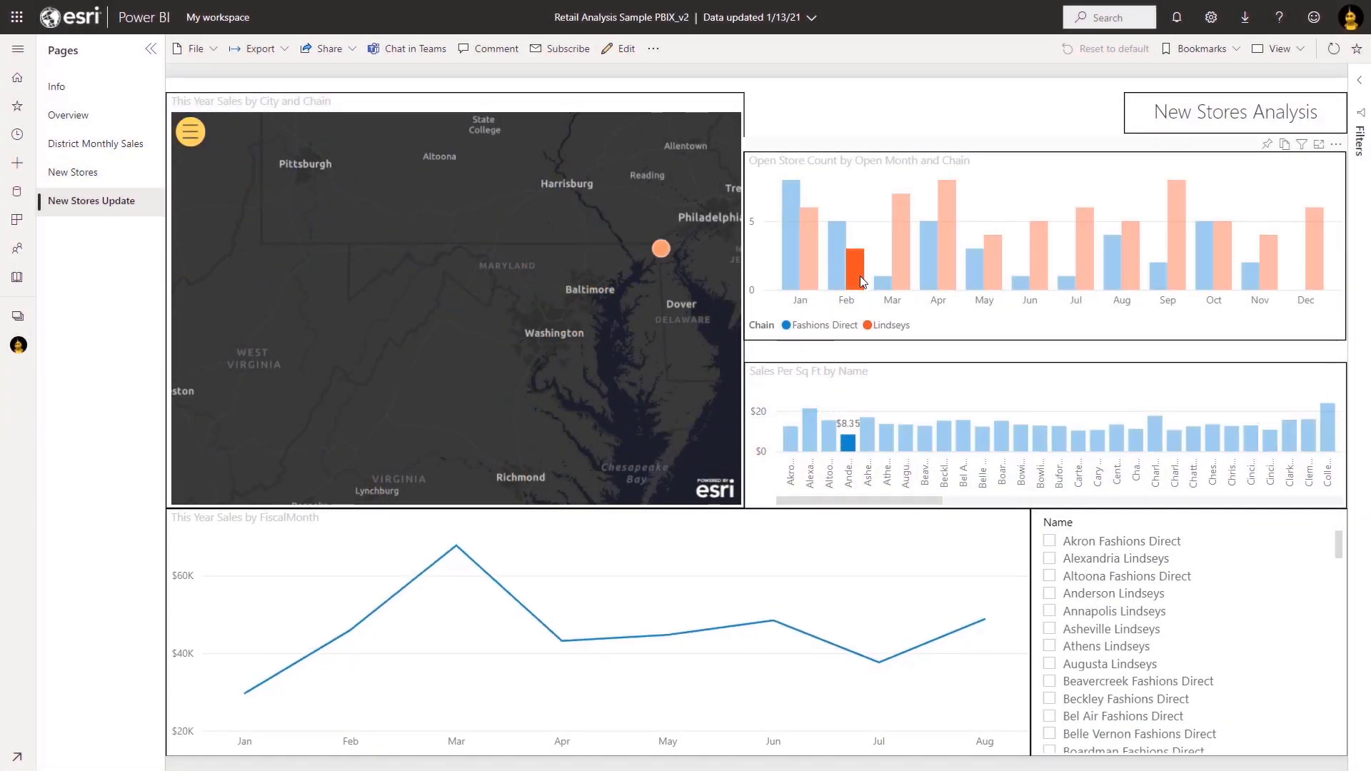
pyautogui.click(872, 216)
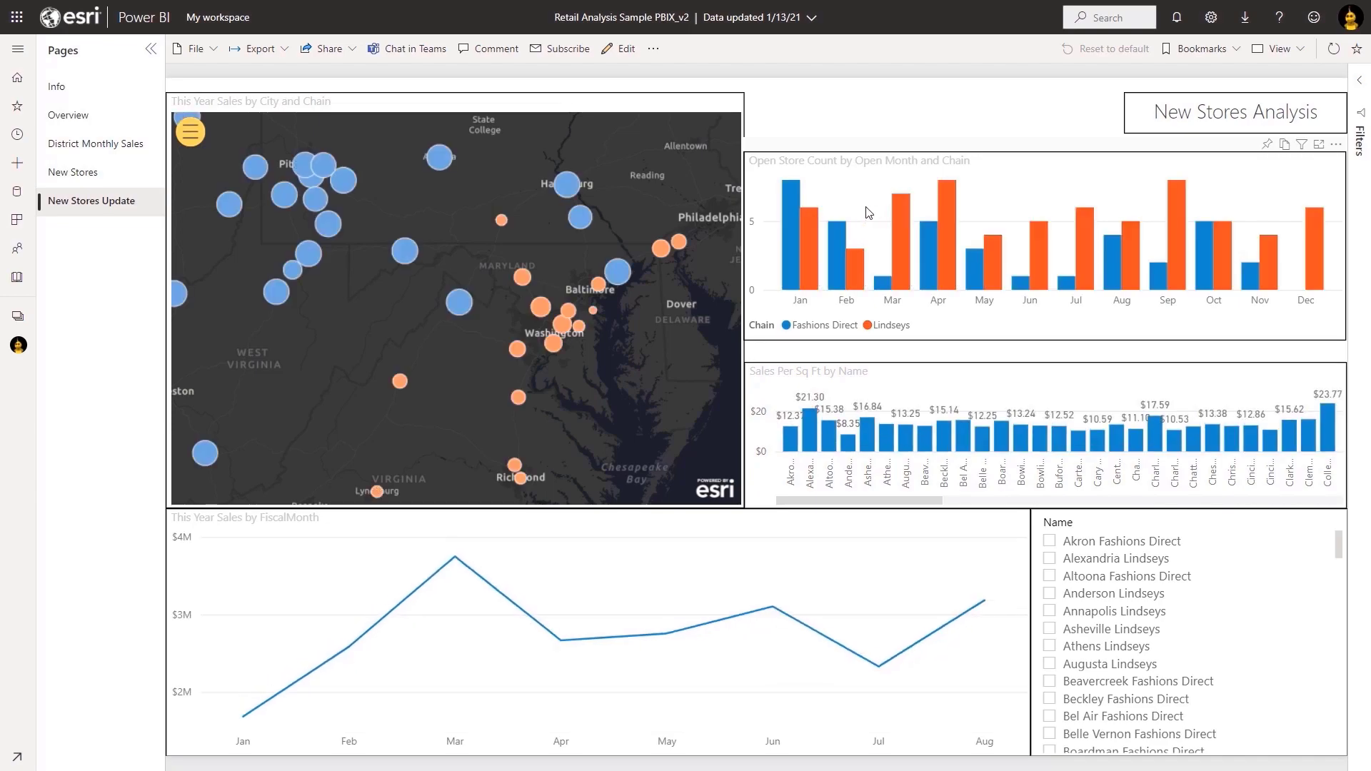
# Generate the report's 'Website or portal' secure embed code, then close the dialog.
pyautogui.click(322, 52)
pyautogui.moveTo(392, 107)
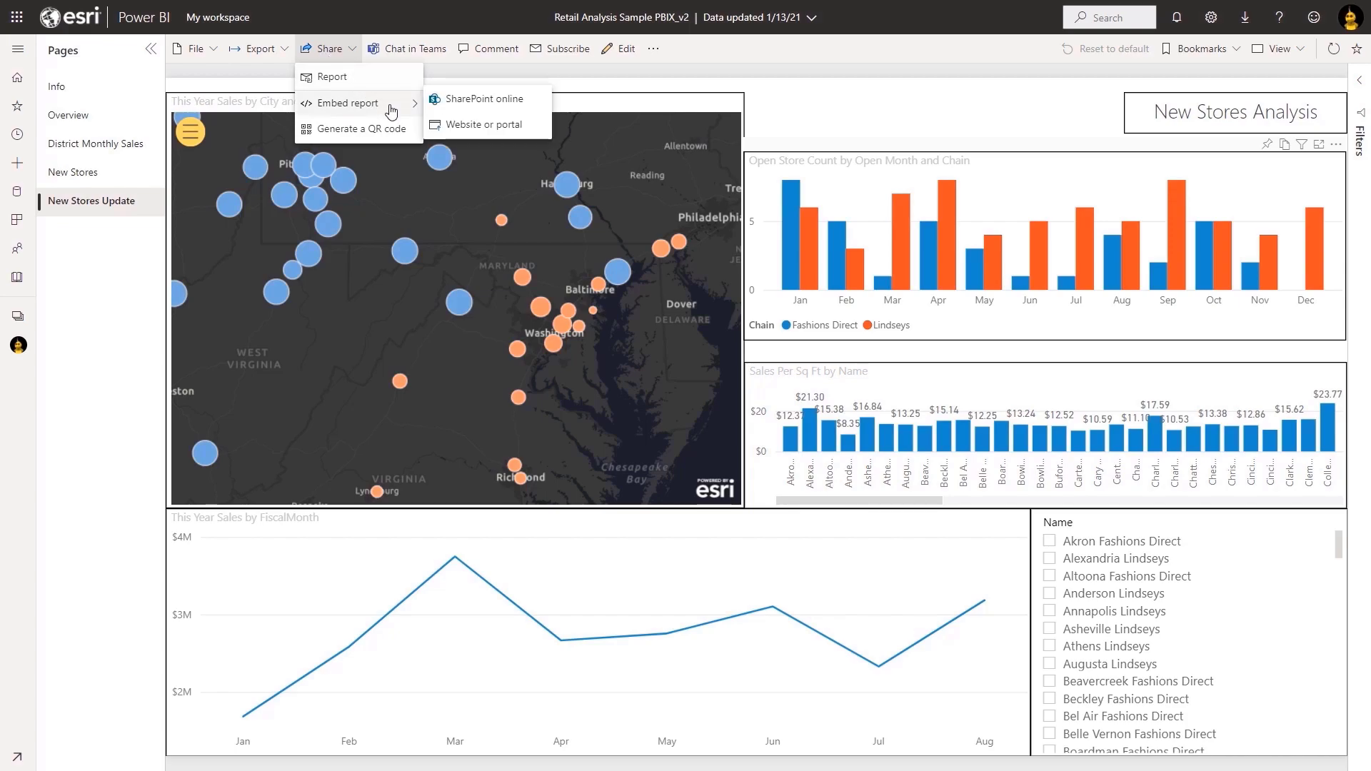
pyautogui.click(500, 126)
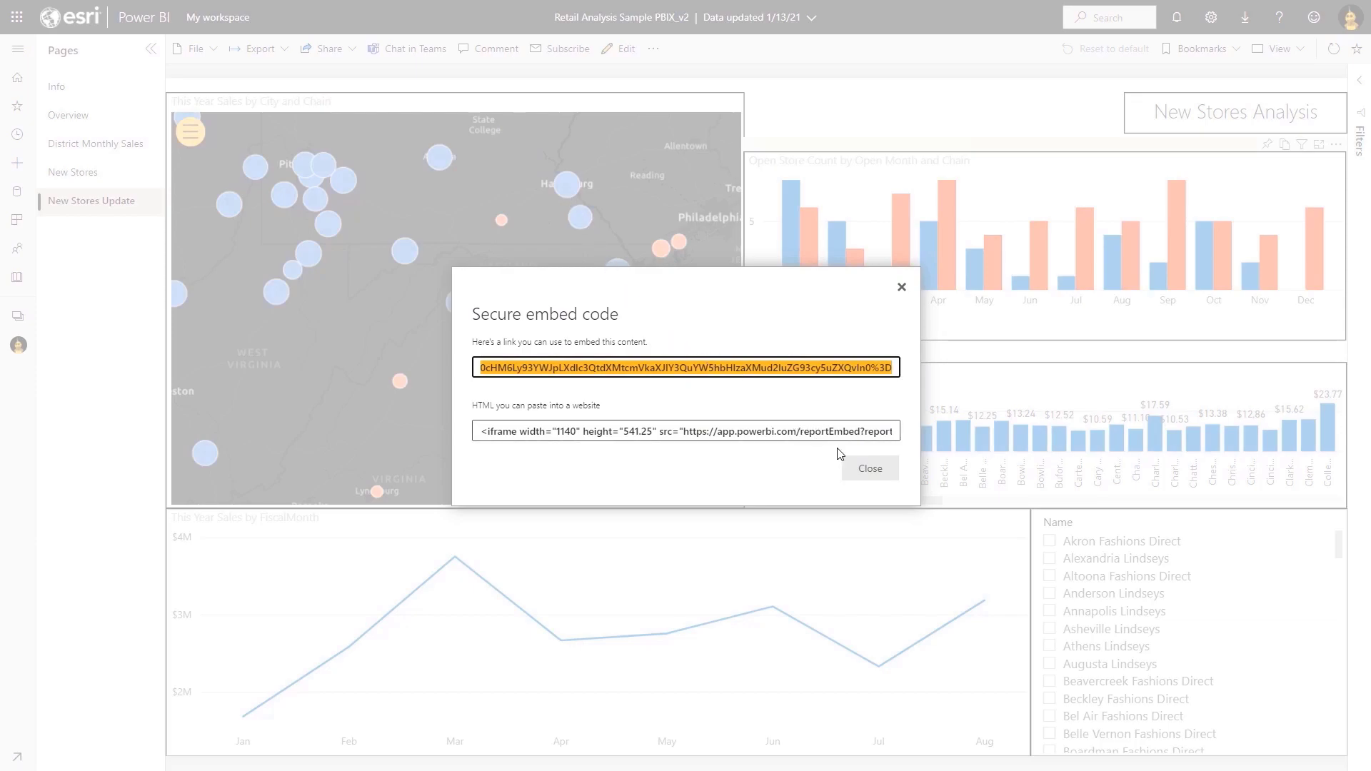
pyautogui.click(866, 470)
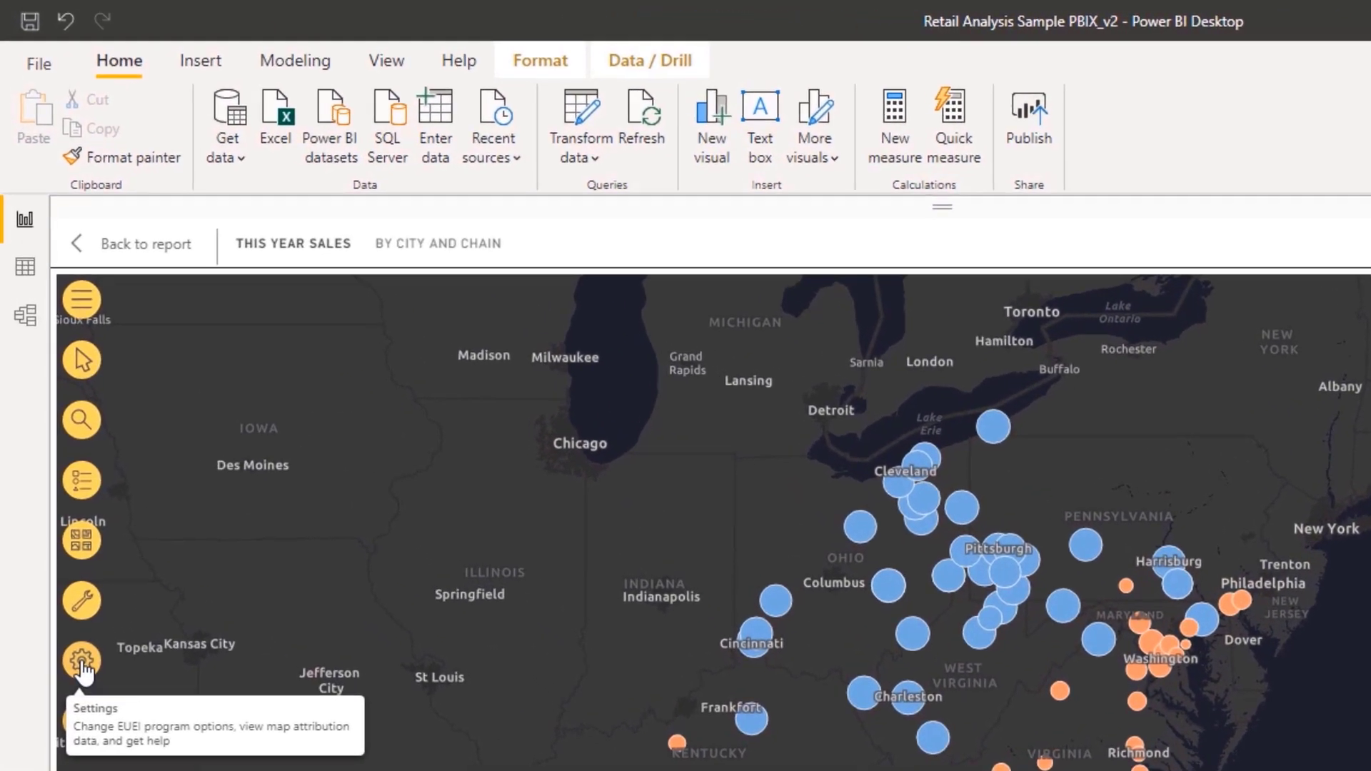
# Validate the ArcGIS map's embed and publish check and show error details for failing items.
pyautogui.click(81, 661)
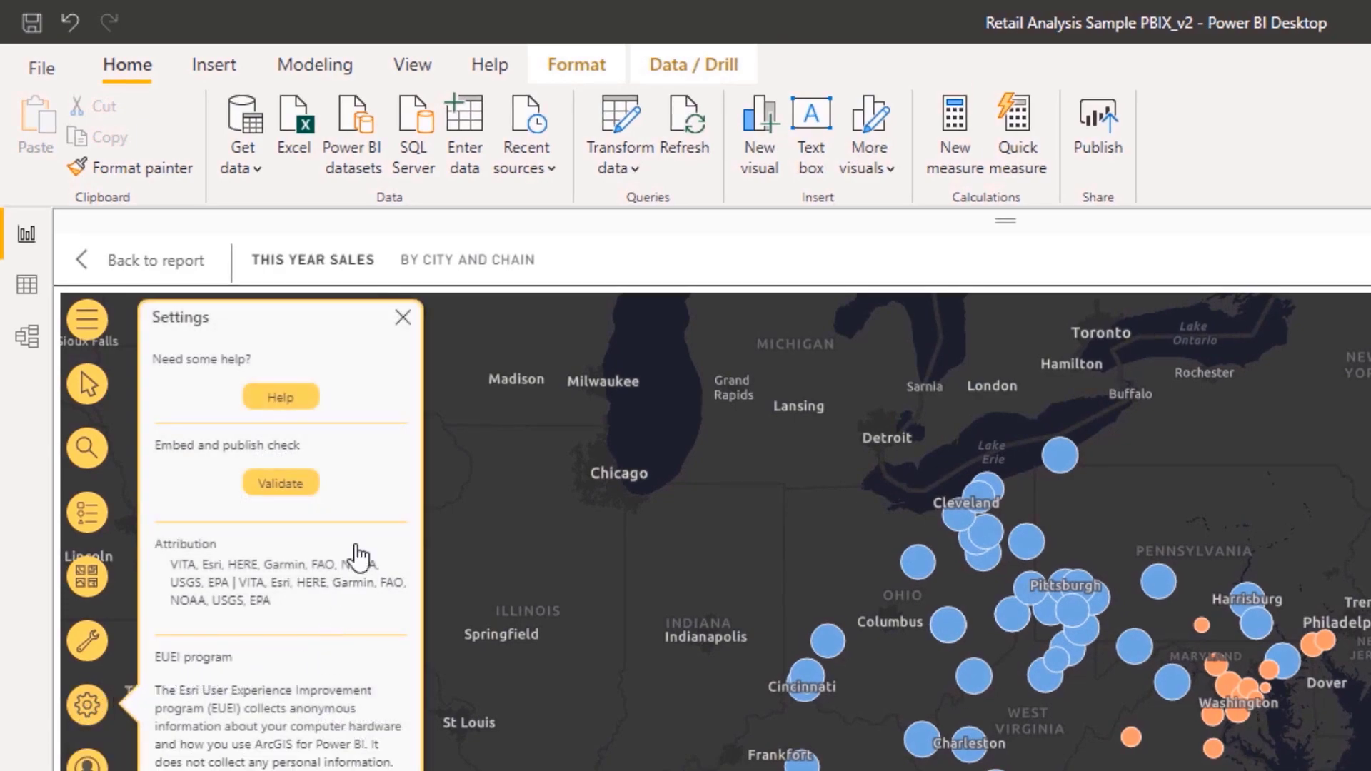
pyautogui.click(283, 485)
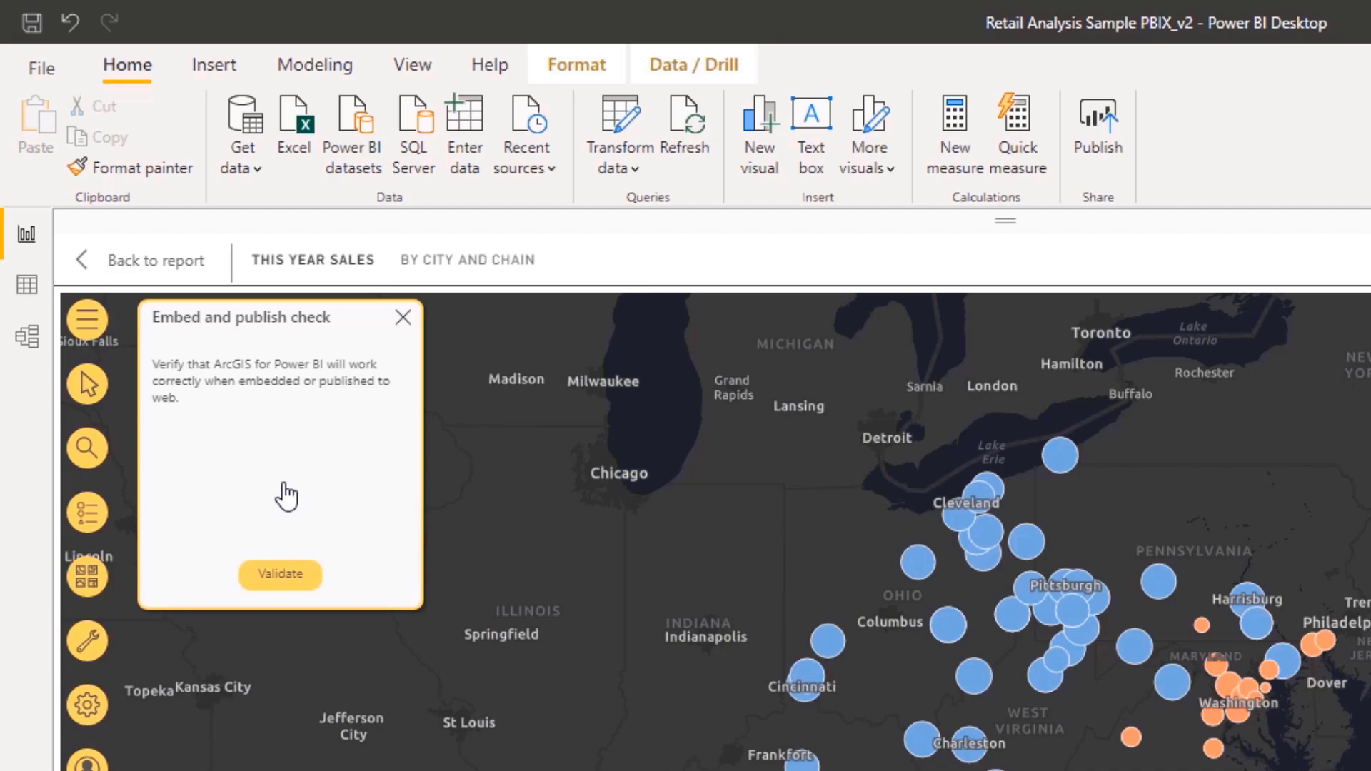
pyautogui.click(286, 575)
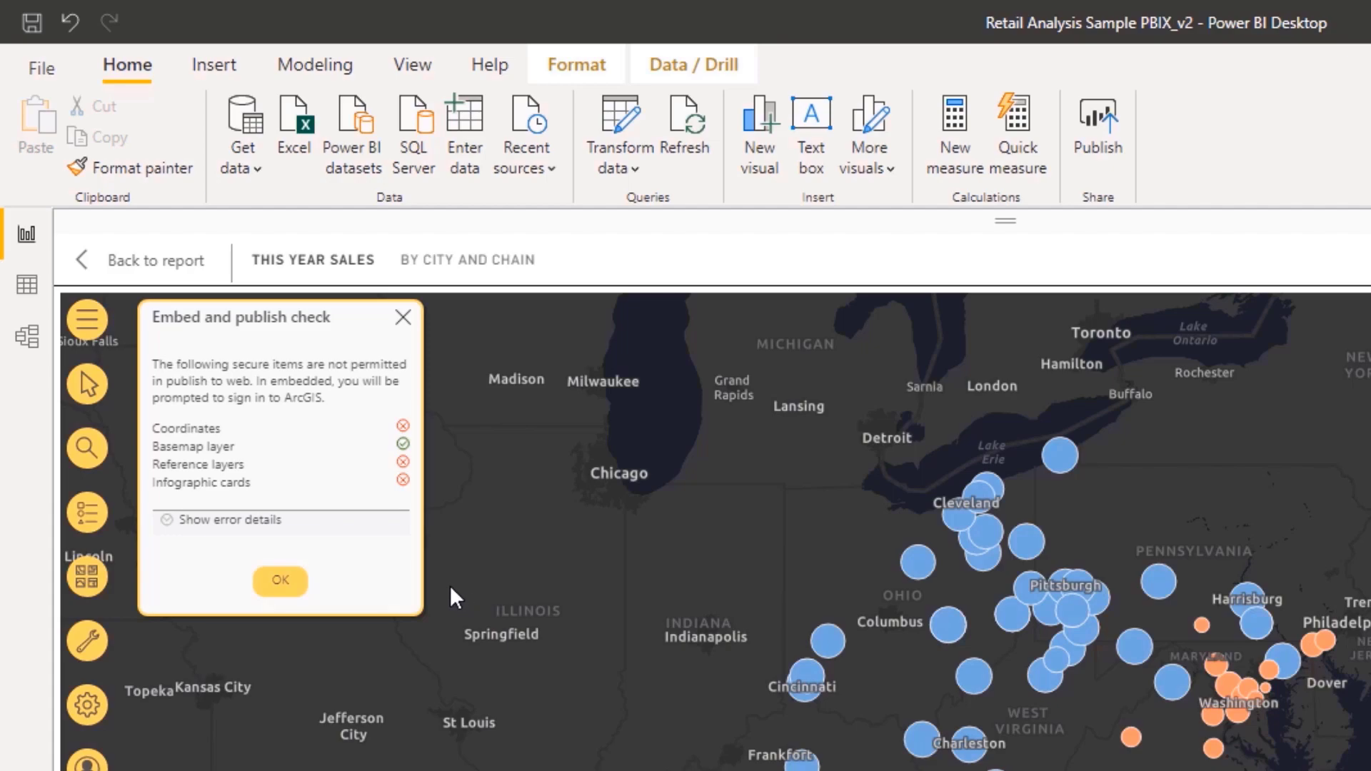
pyautogui.click(170, 520)
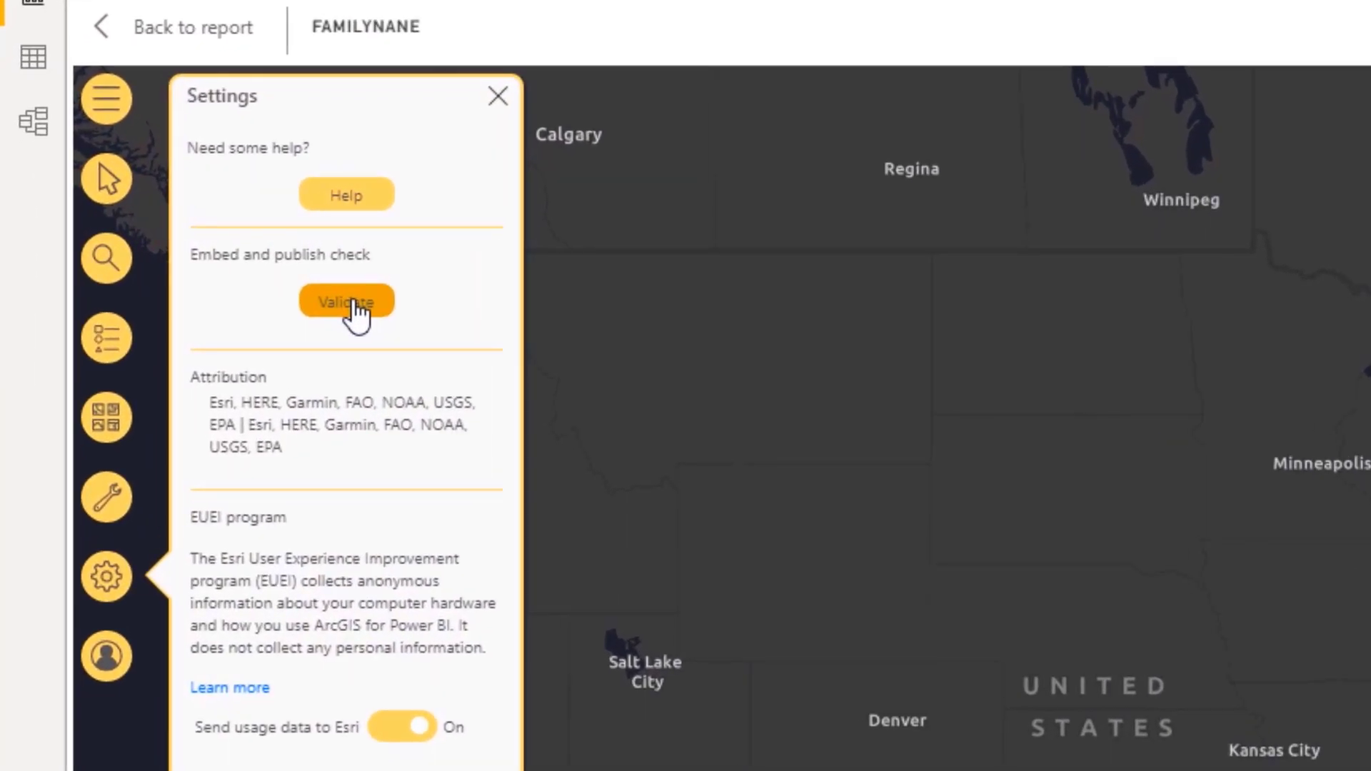
# Validate the FAMILYNANE map view again through the map's embed and publish check.
pyautogui.click(353, 304)
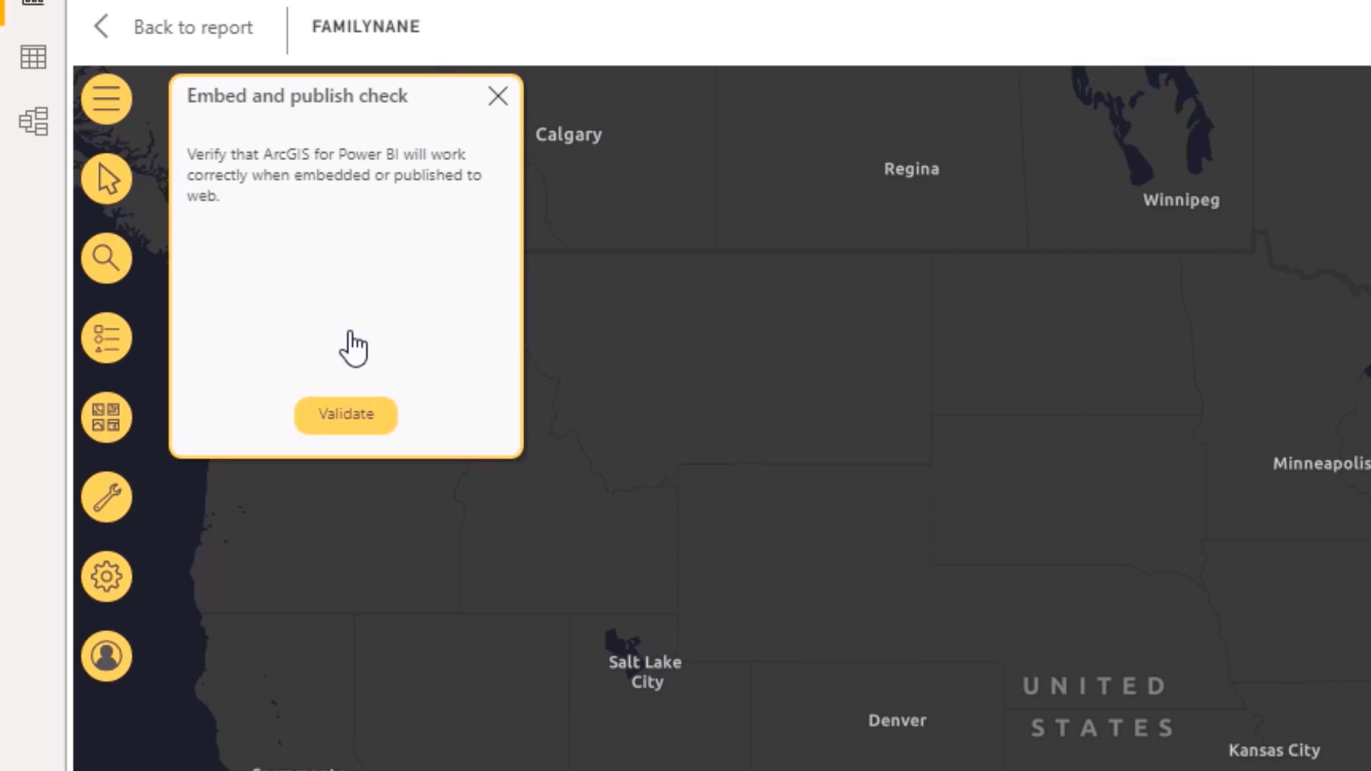
pyautogui.click(341, 428)
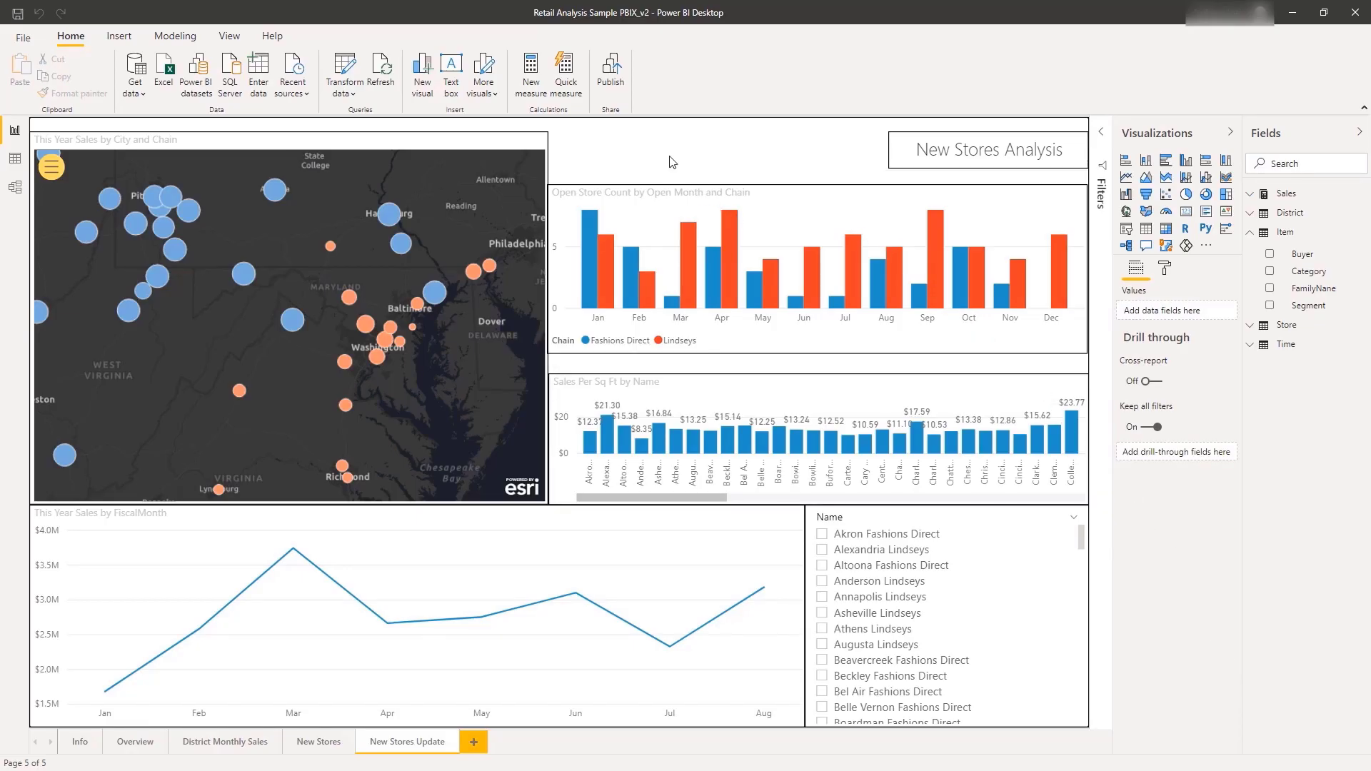
# Publish 'Retail Analysis Sample PBIX_v2.pbix' to My workspace, replacing the existing dataset.
pyautogui.click(614, 83)
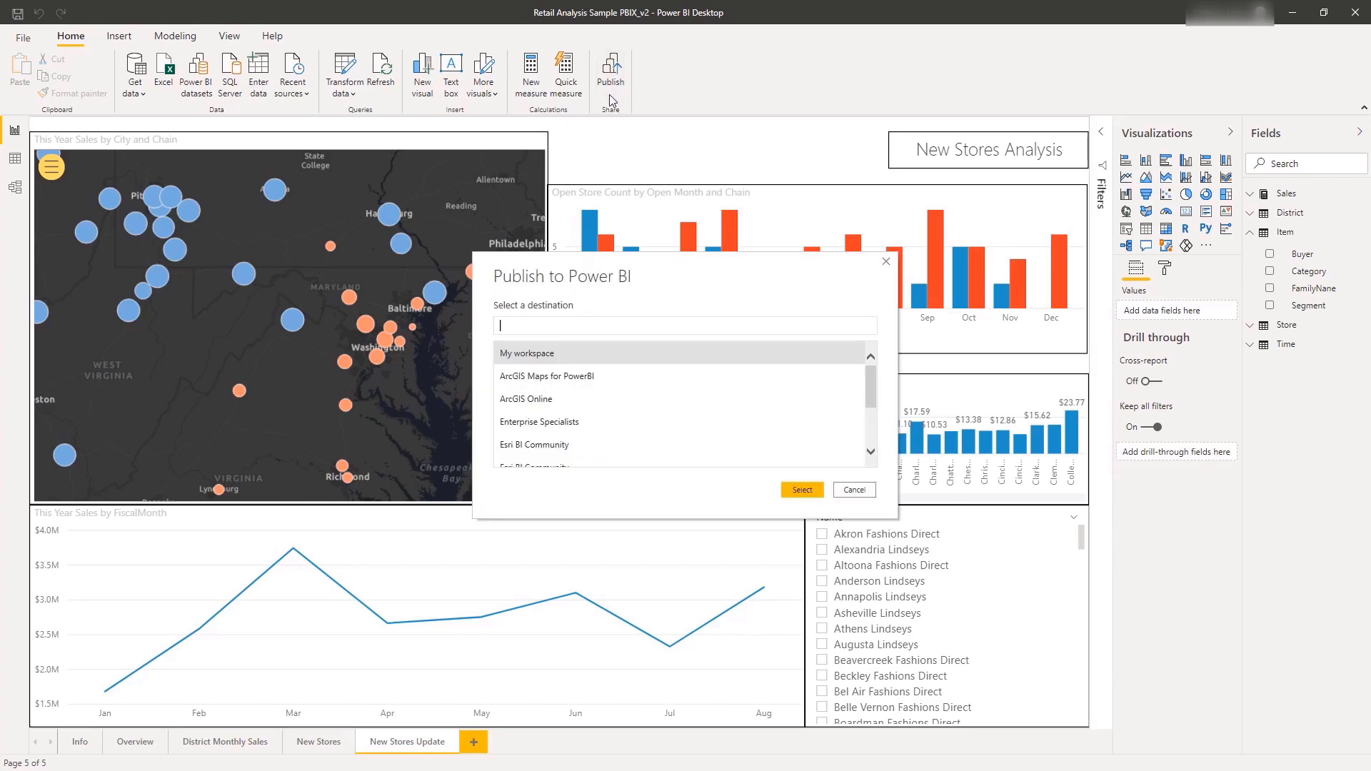
pyautogui.click(580, 354)
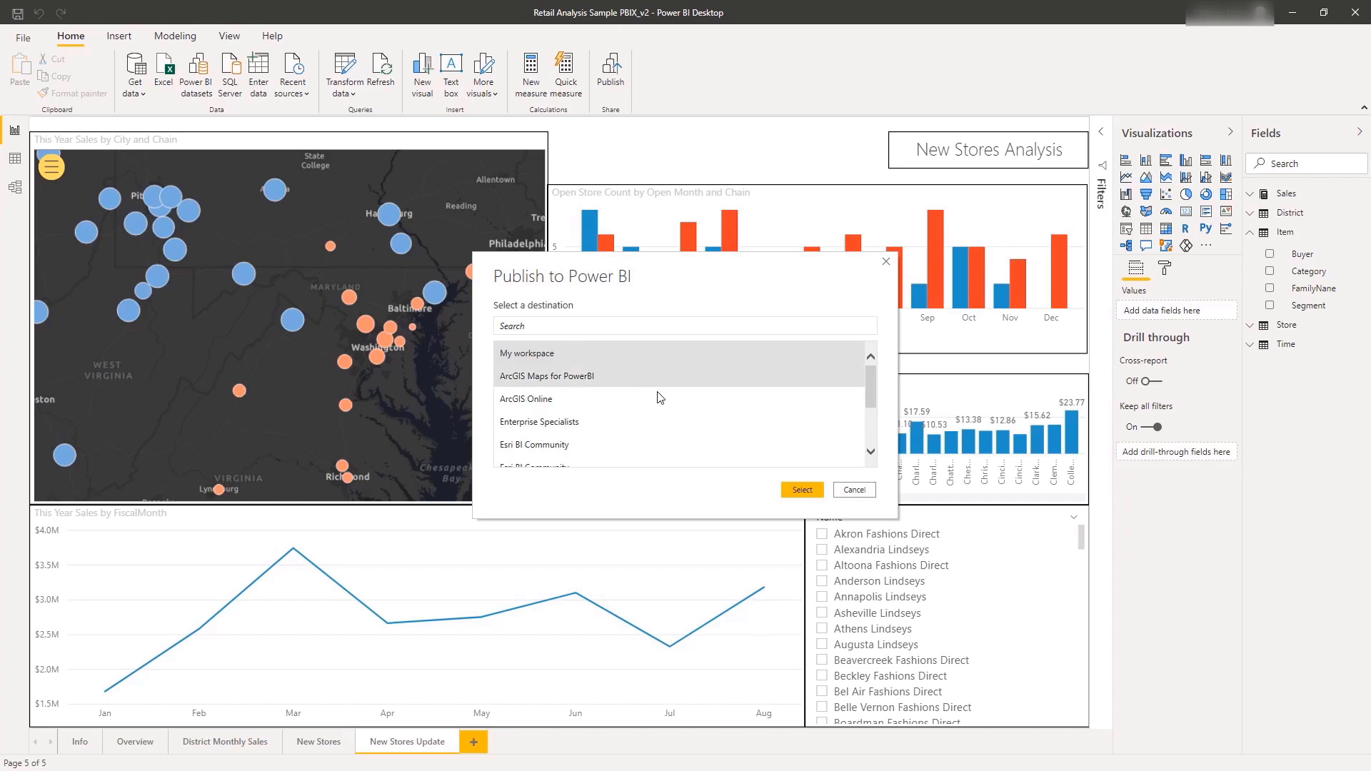
pyautogui.click(811, 494)
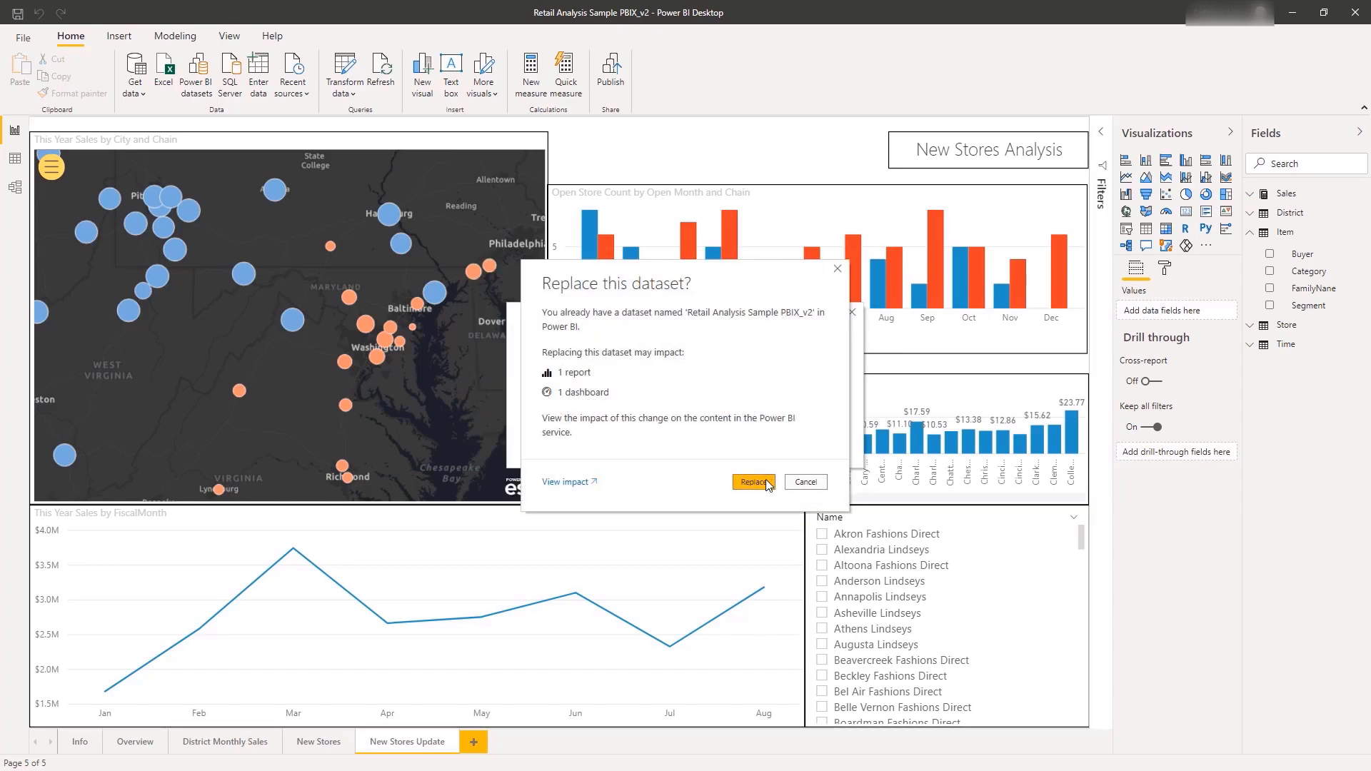
pyautogui.click(756, 484)
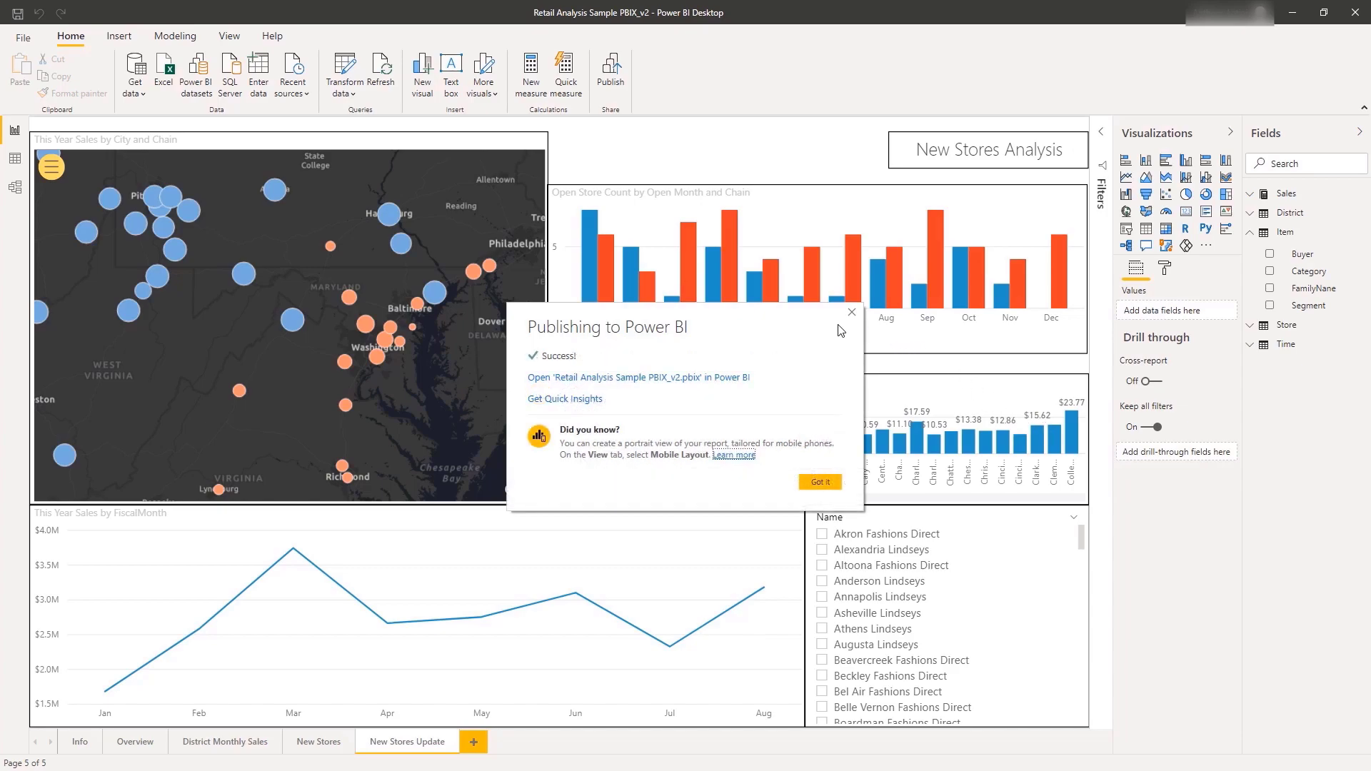
# Open the published report in reading view and get its website embed link and iframe HTML.
pyautogui.click(675, 379)
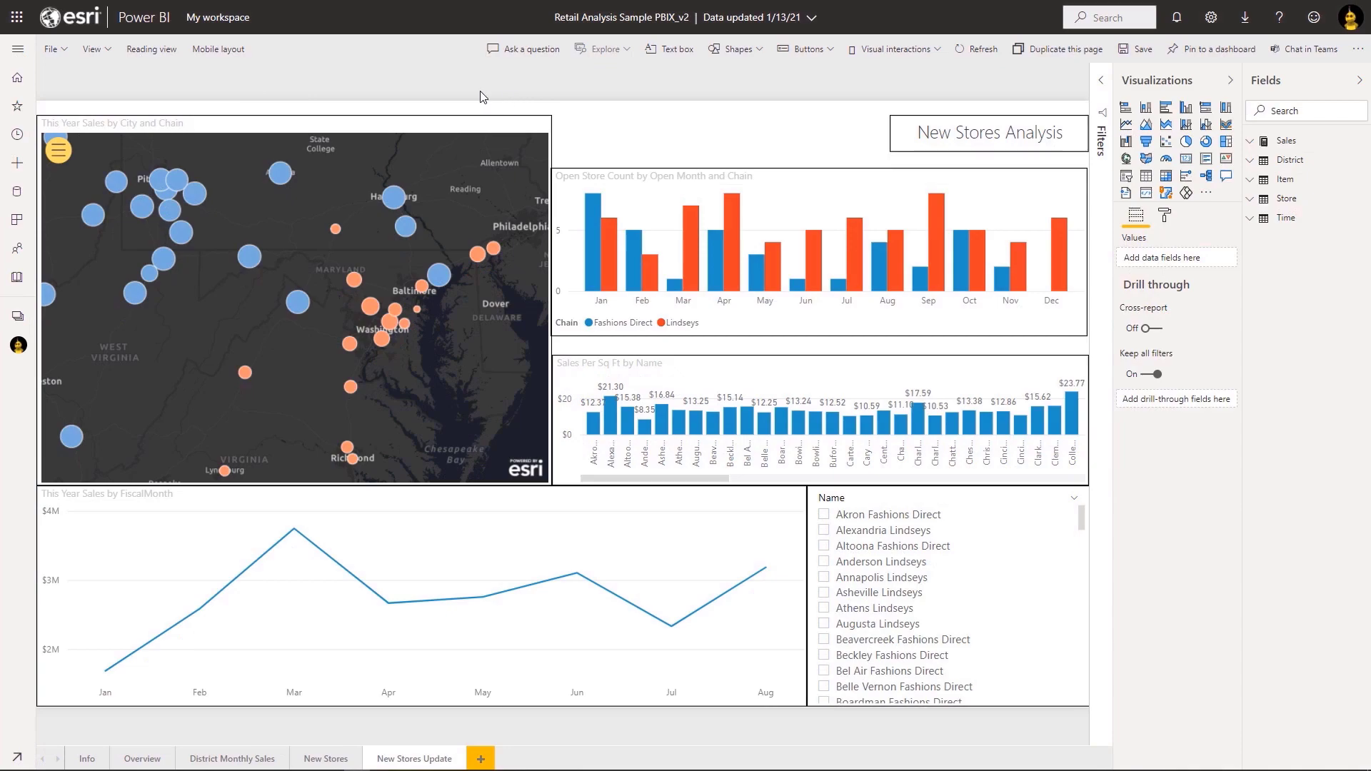
pyautogui.click(151, 50)
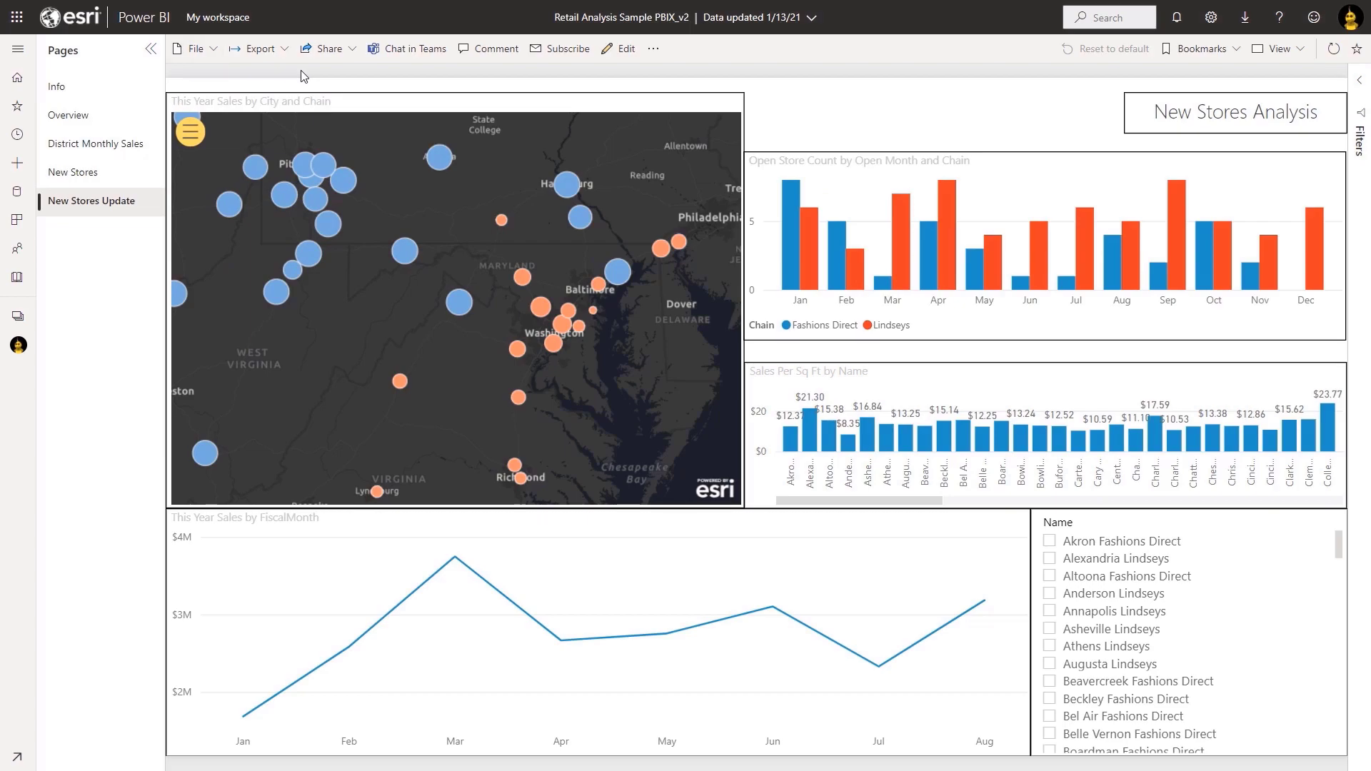
pyautogui.click(329, 56)
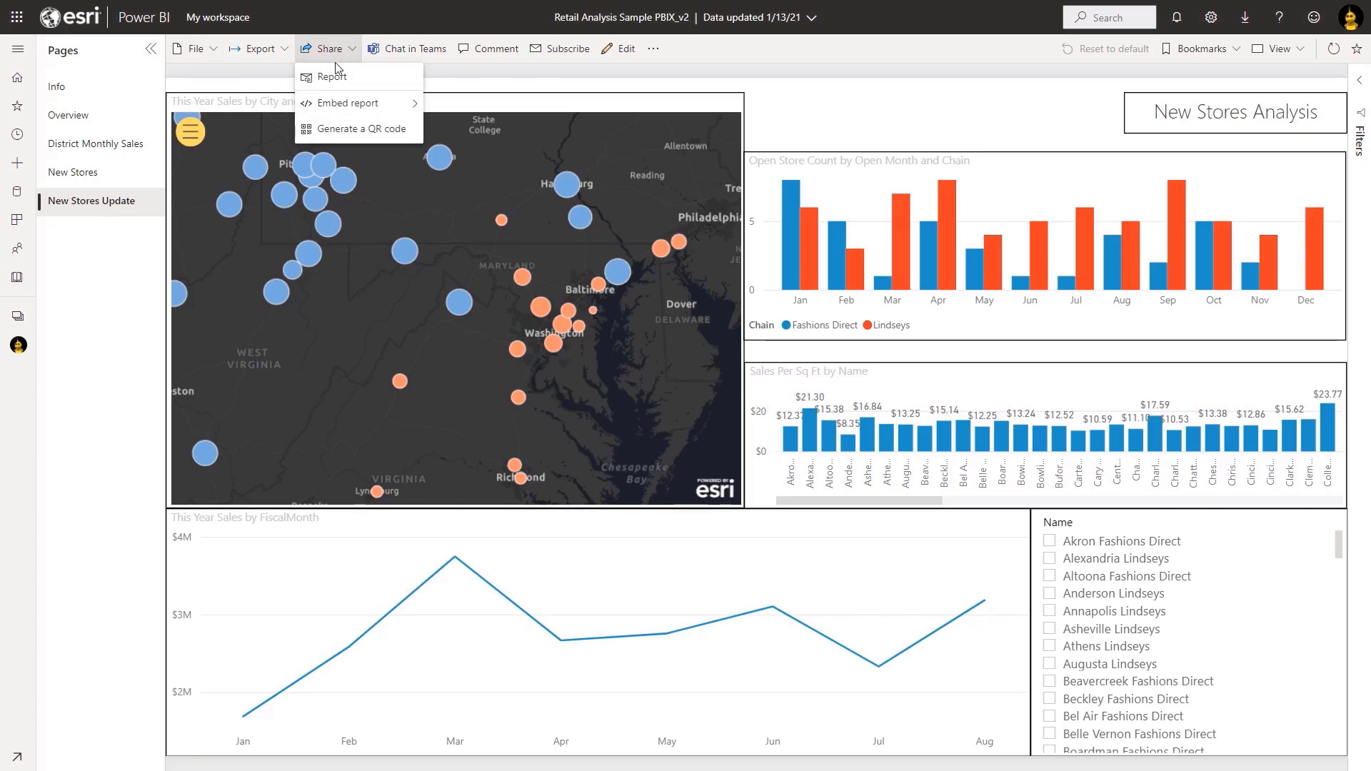
pyautogui.moveTo(361, 103)
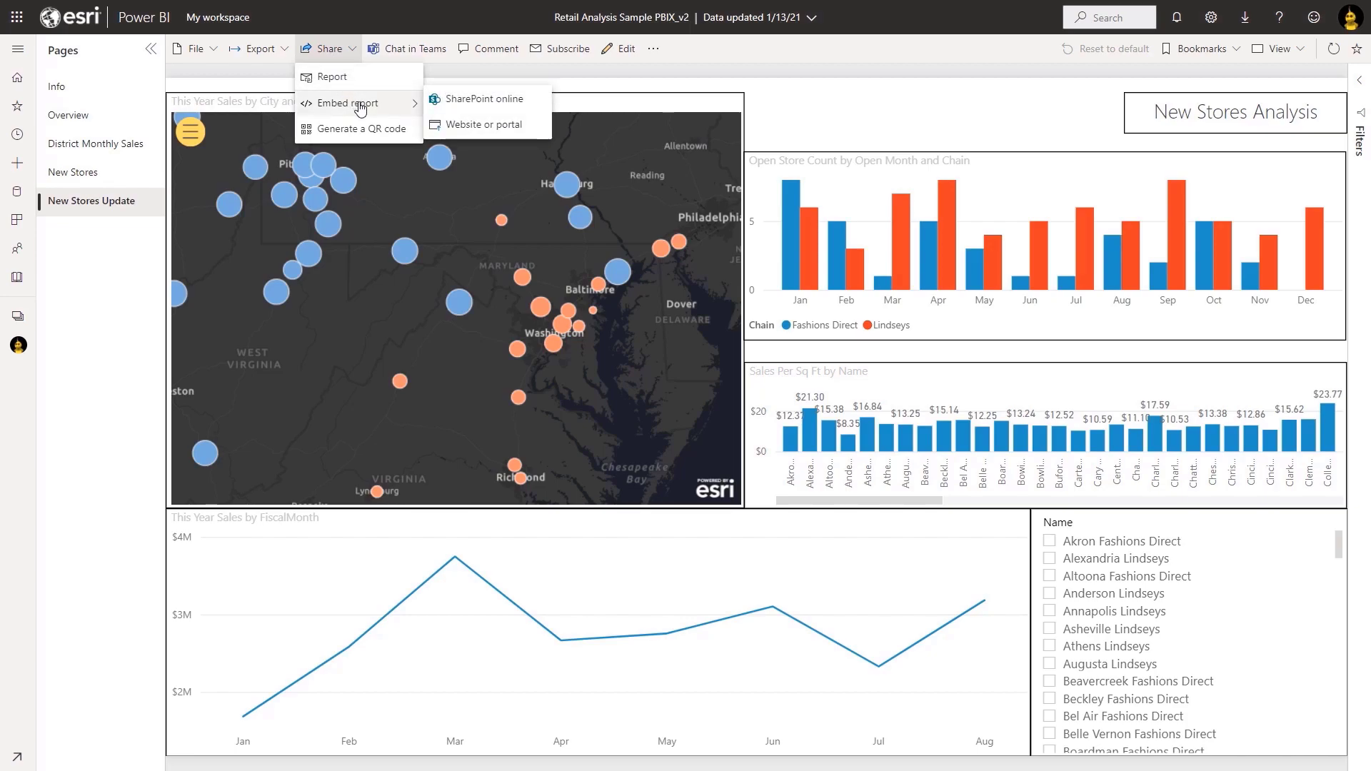
pyautogui.click(509, 126)
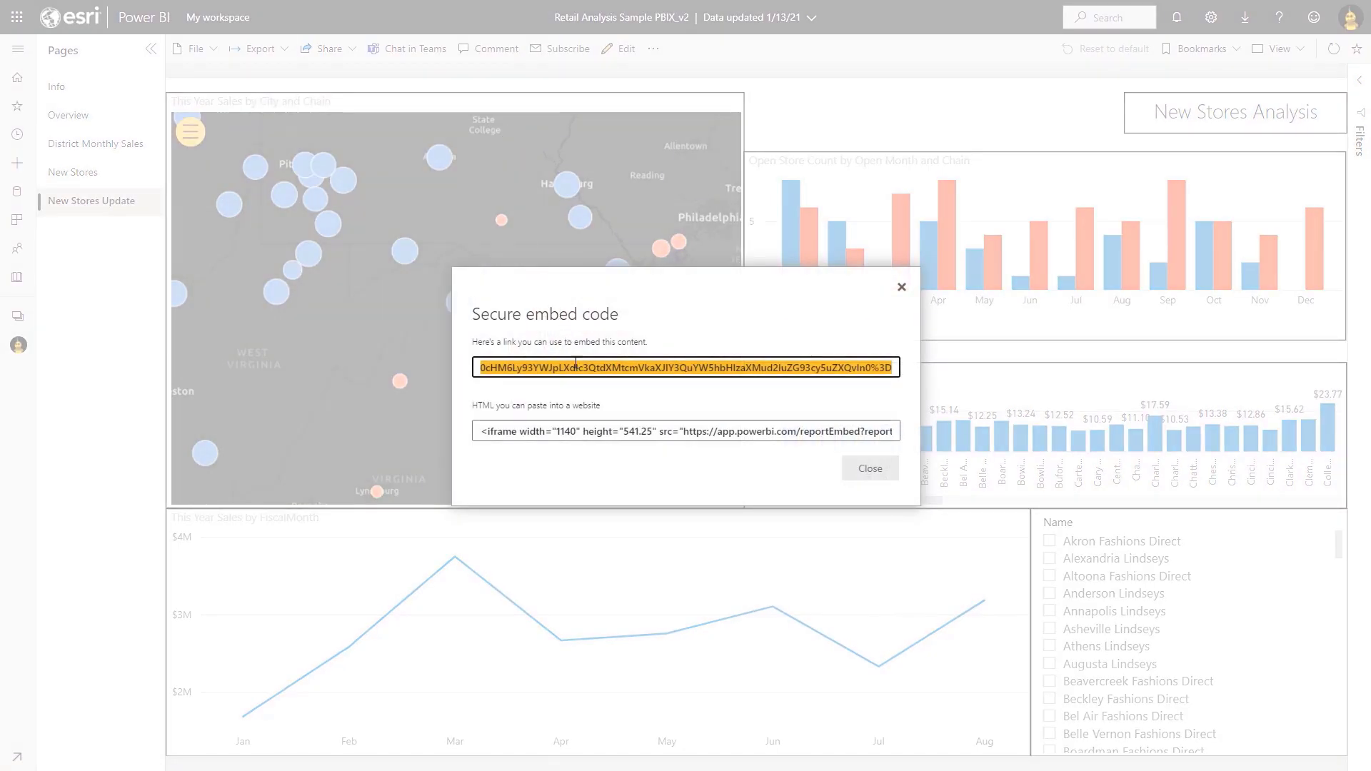
pyautogui.click(600, 432)
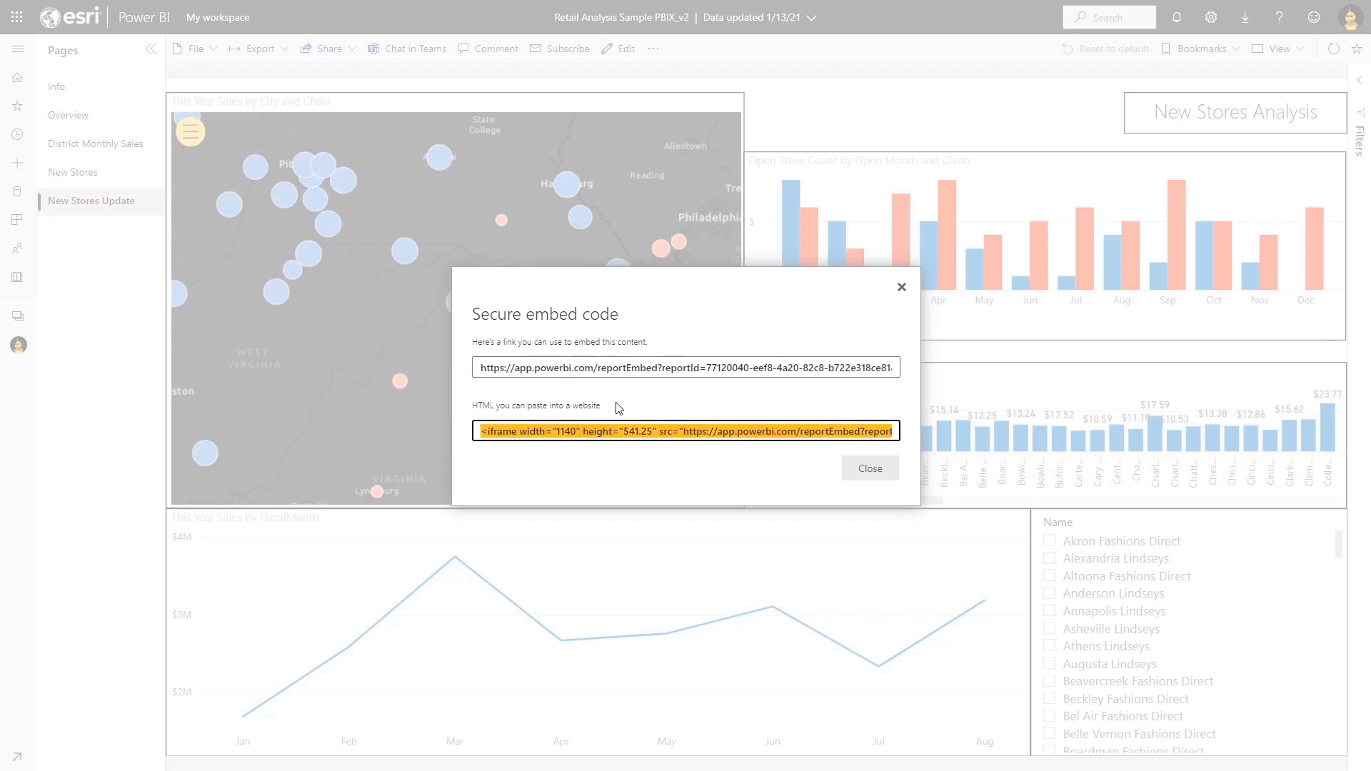
pyautogui.click(630, 365)
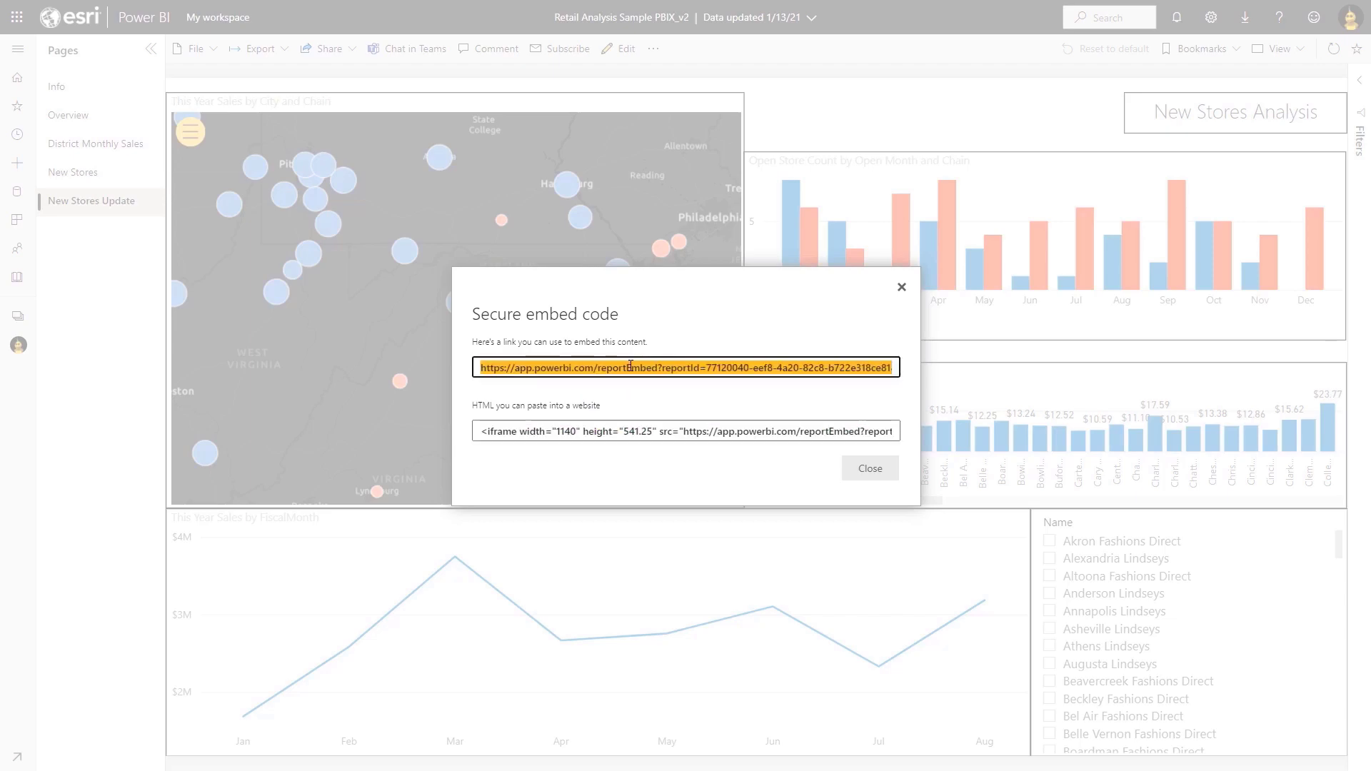
pyautogui.click(871, 470)
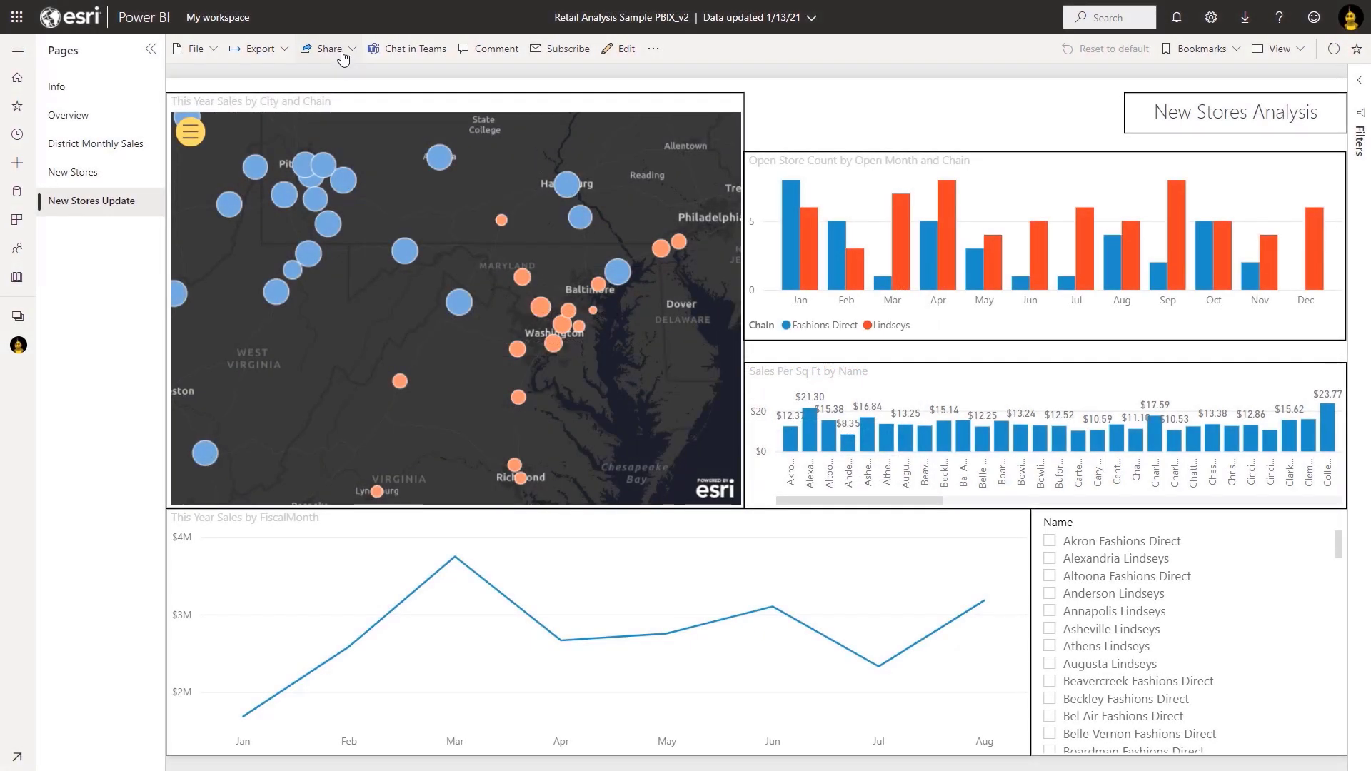
# Generate and select the SharePoint online embed URL for the report, then close it.
pyautogui.click(343, 55)
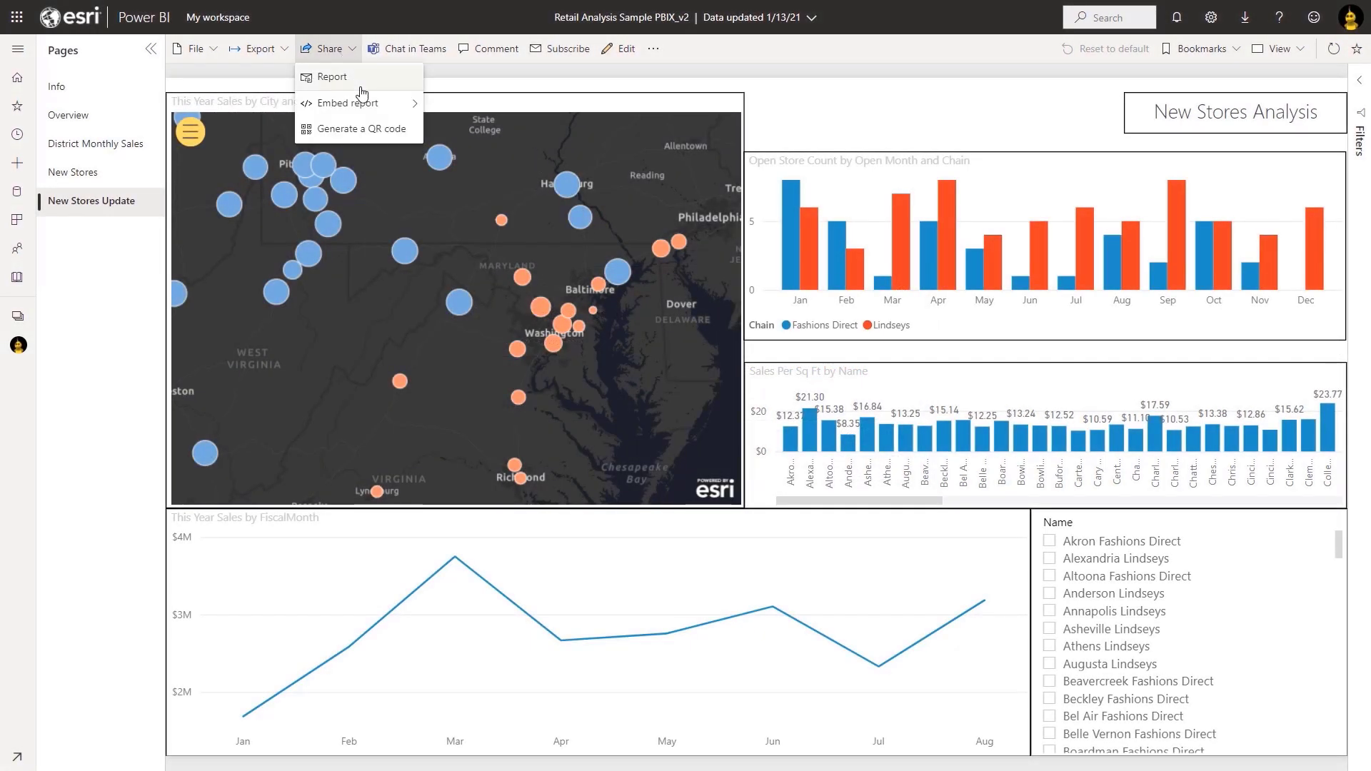
pyautogui.moveTo(385, 106)
pyautogui.click(492, 106)
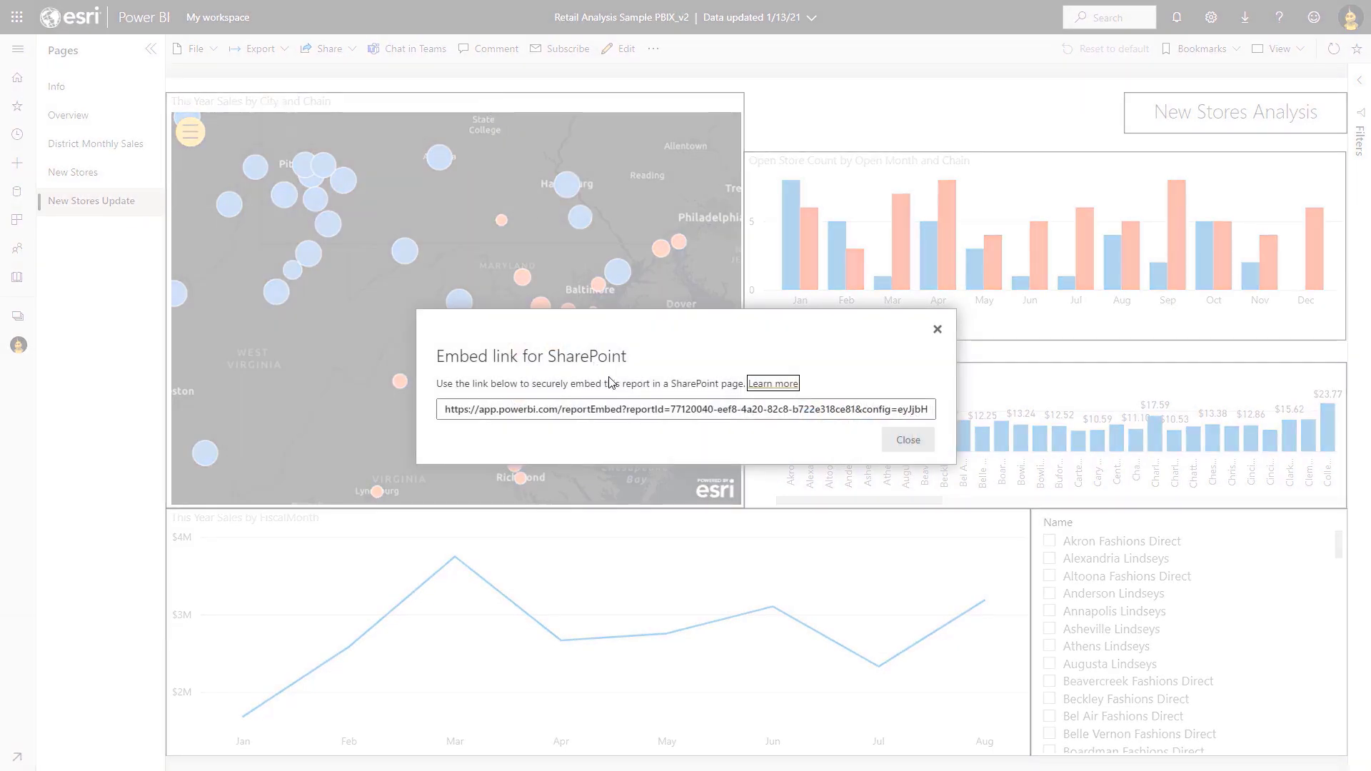
pyautogui.click(656, 409)
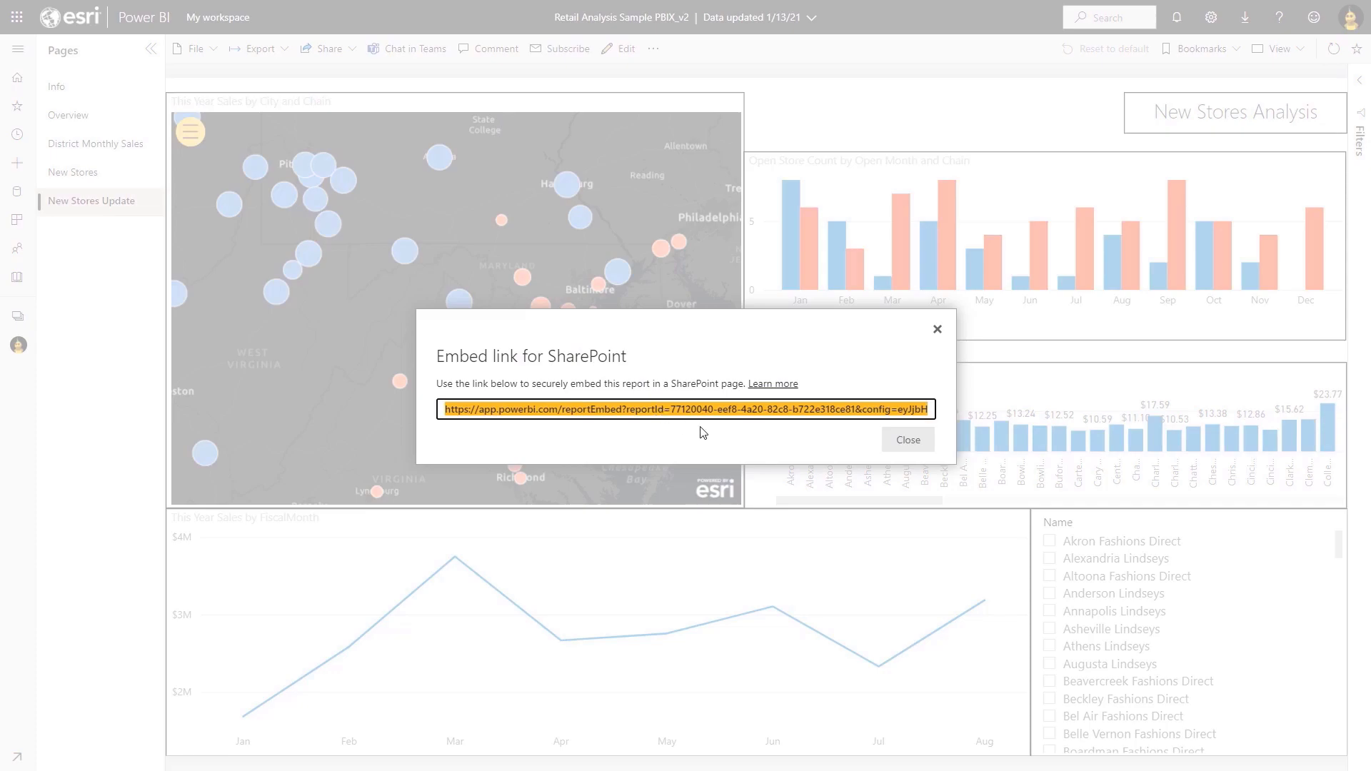
pyautogui.click(920, 448)
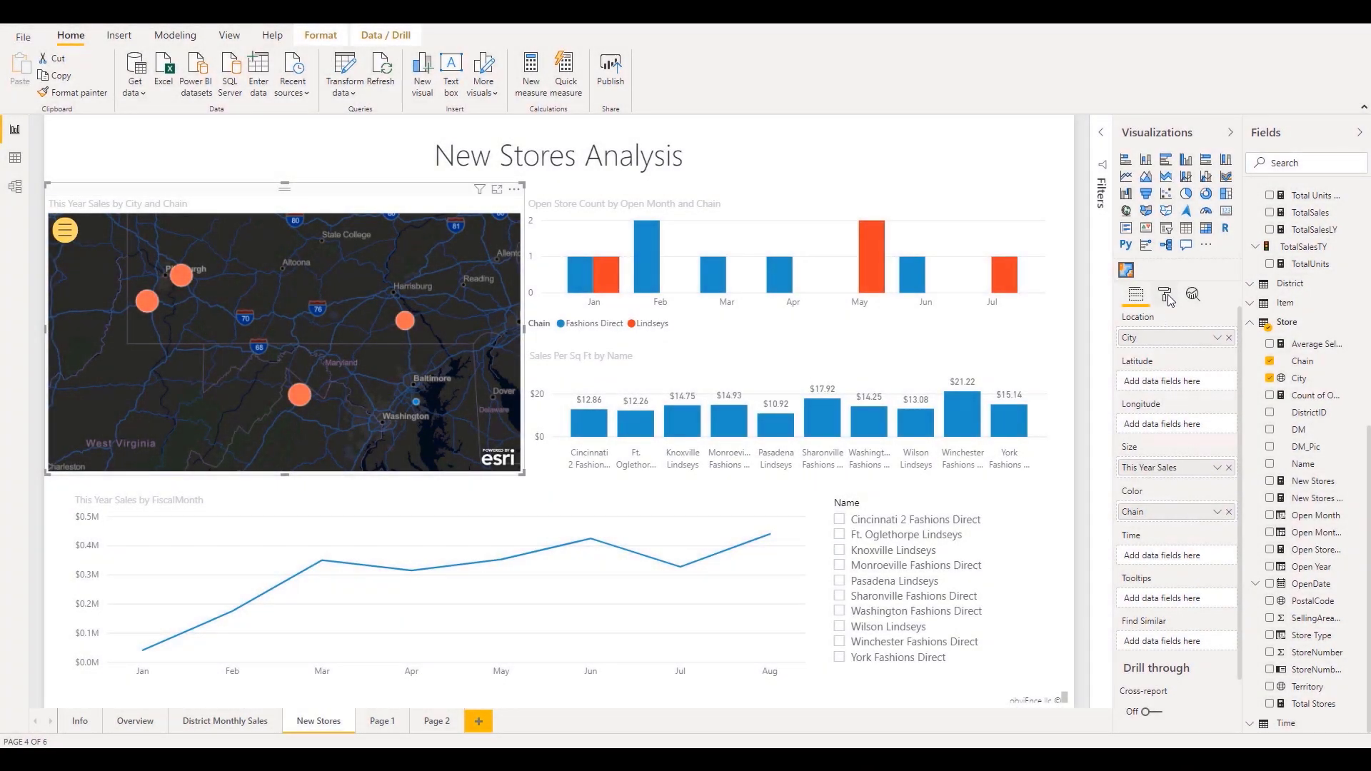
# In the map's Map tools format settings, leave Zoom tools off and turn Lock extent on.
pyautogui.click(1165, 294)
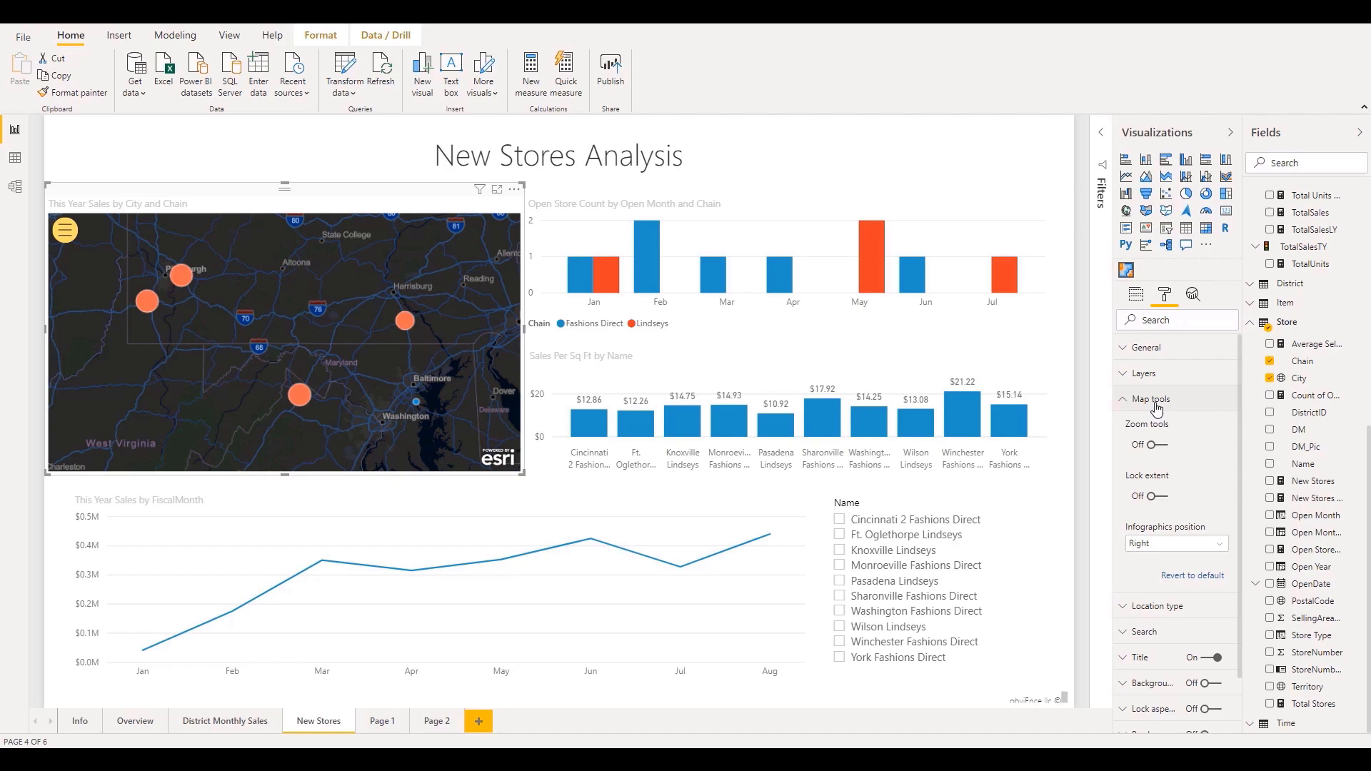
pyautogui.click(1159, 445)
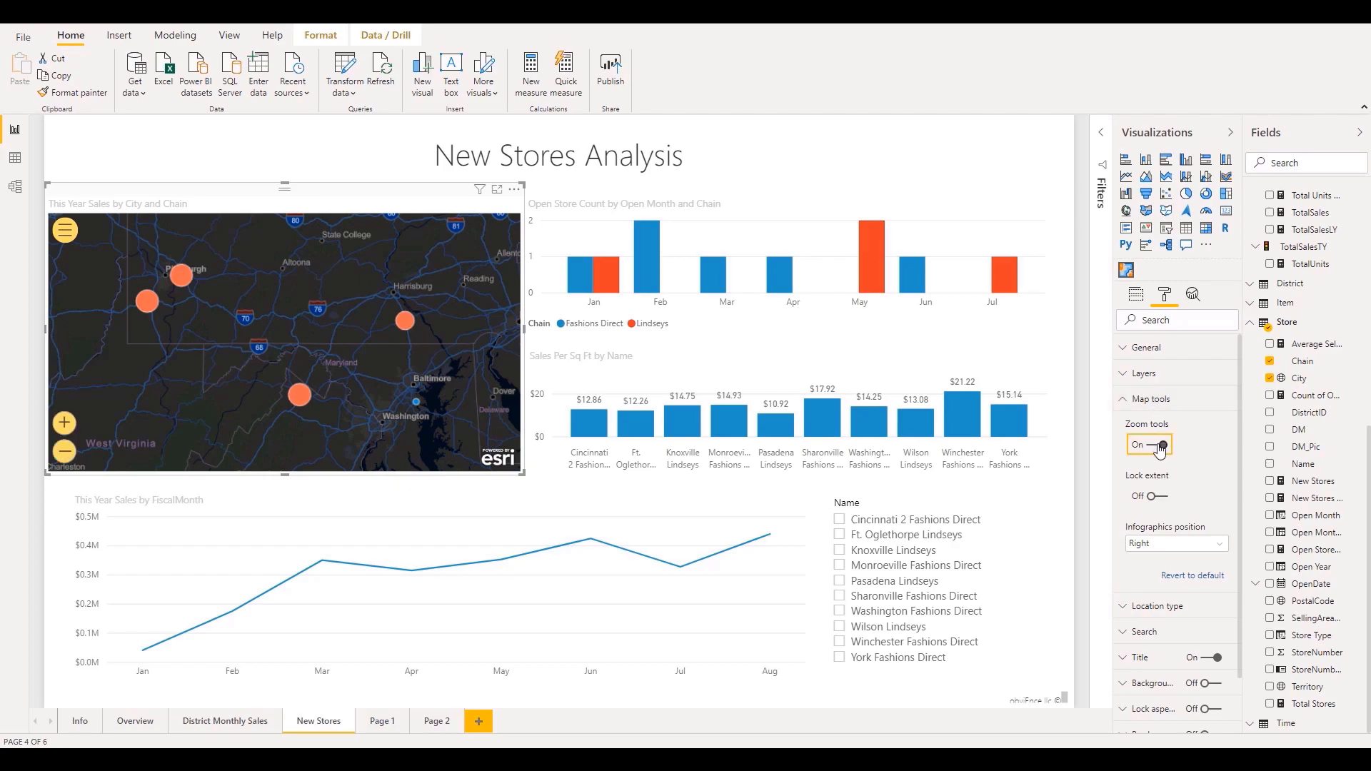
pyautogui.click(1160, 446)
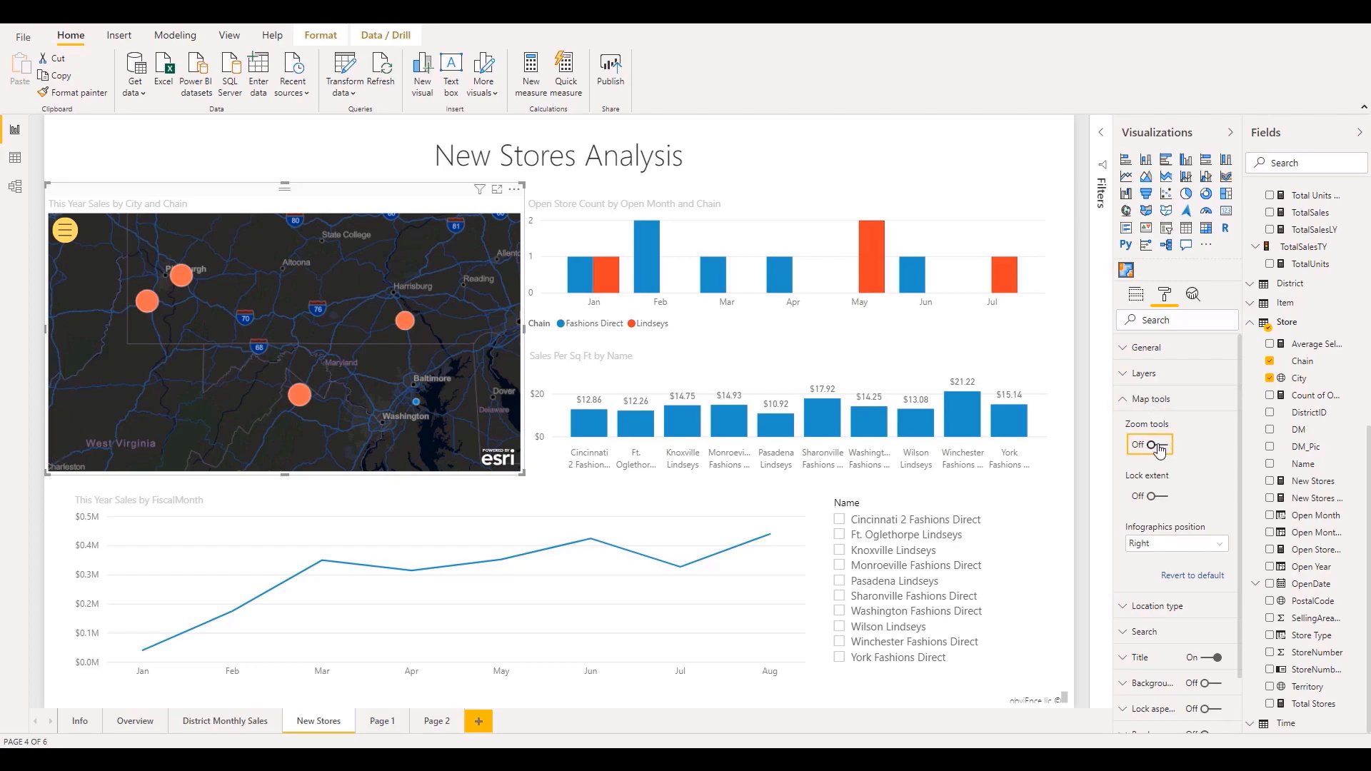
pyautogui.click(1155, 500)
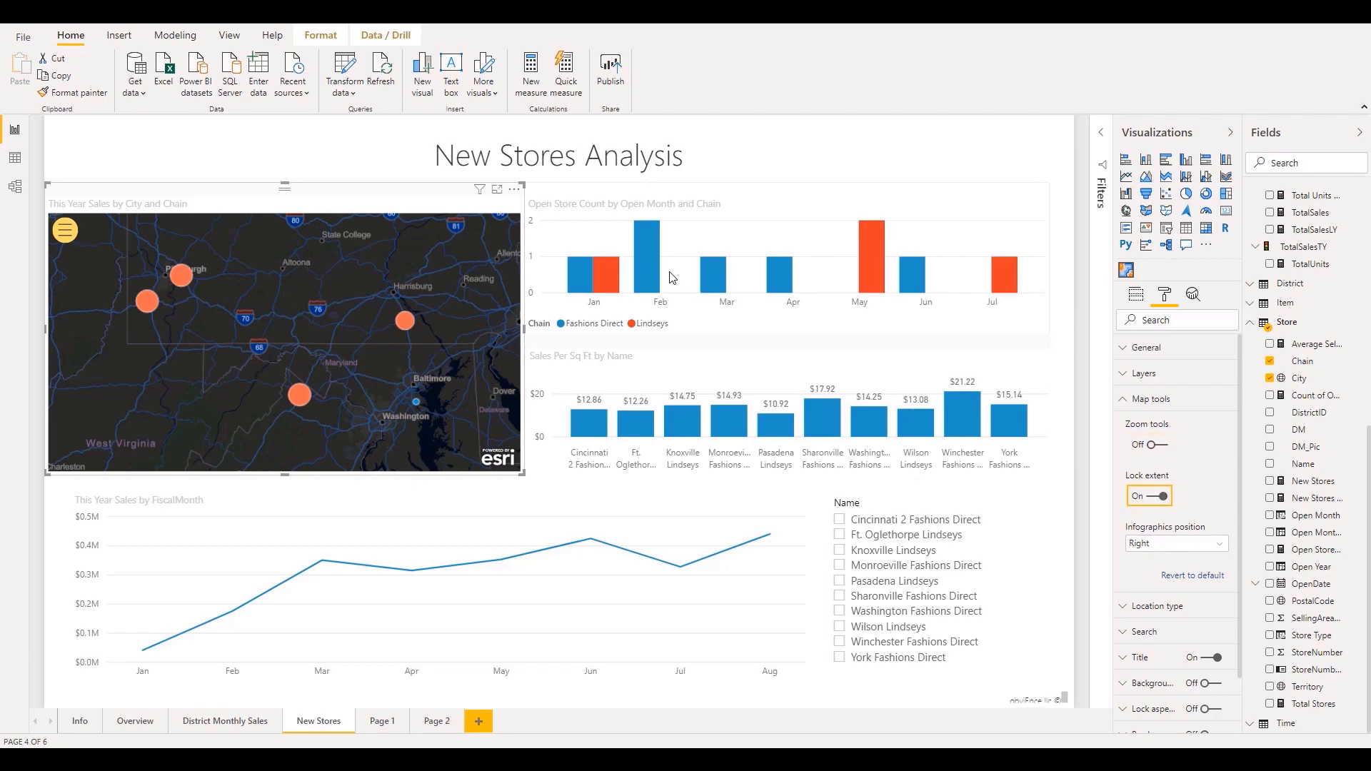
# Cross-filter by Feb and Mar Fashions Direct bars, clear it, and open the map in focus mode.
pyautogui.click(650, 263)
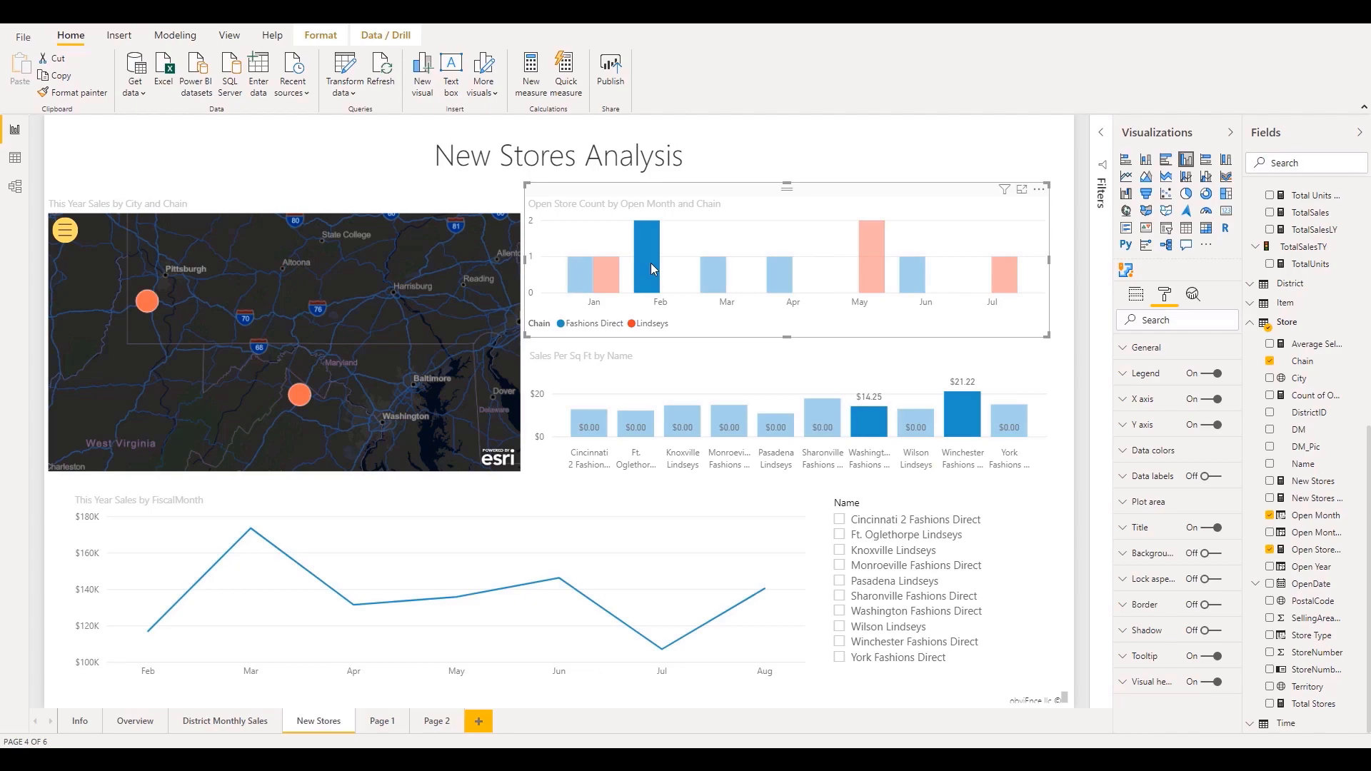
pyautogui.click(709, 272)
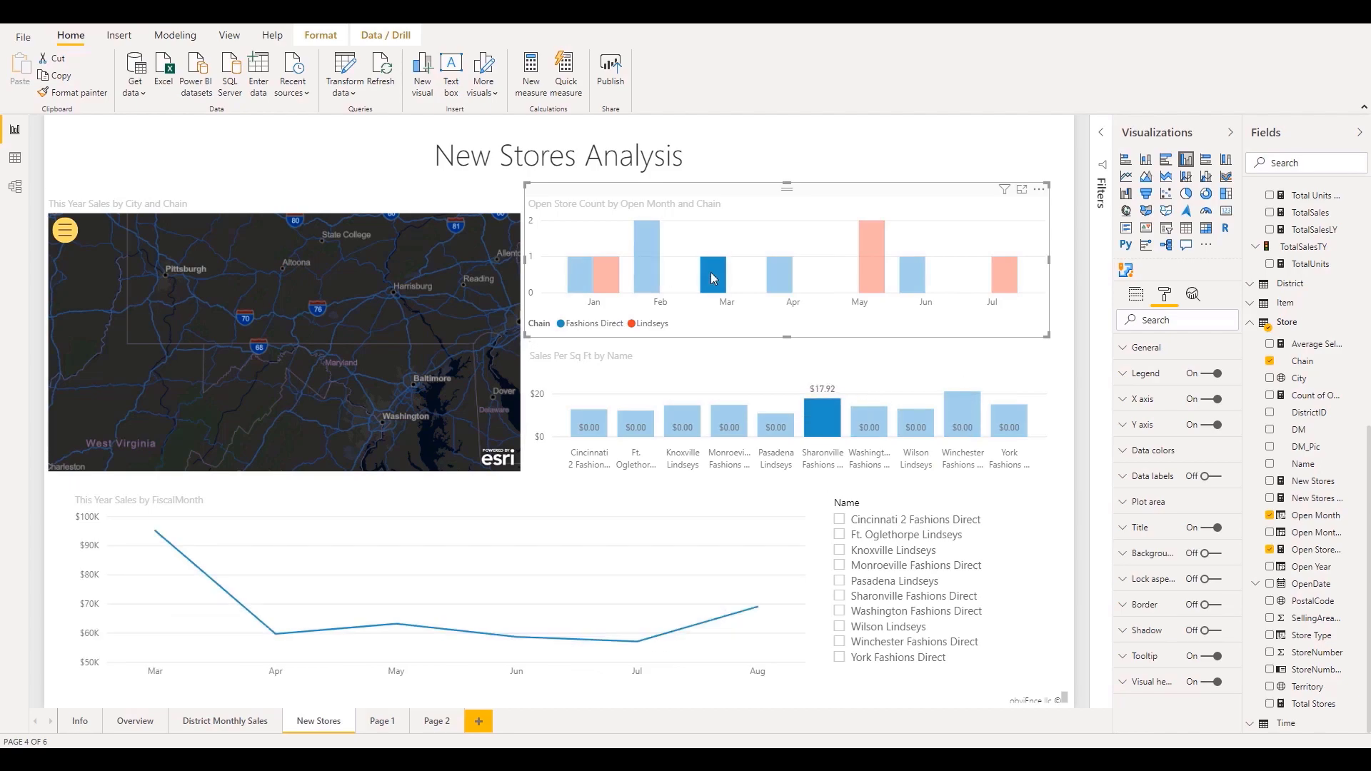
pyautogui.click(653, 260)
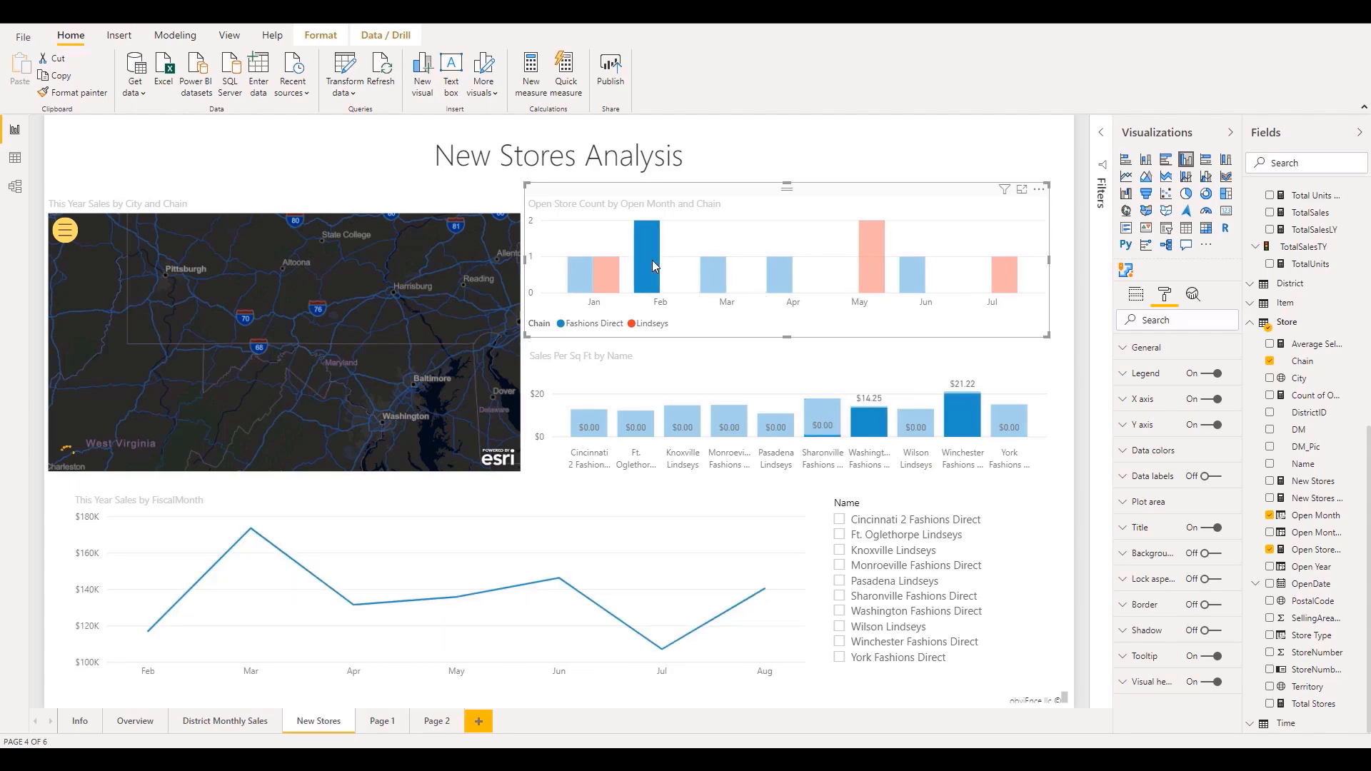
pyautogui.click(710, 314)
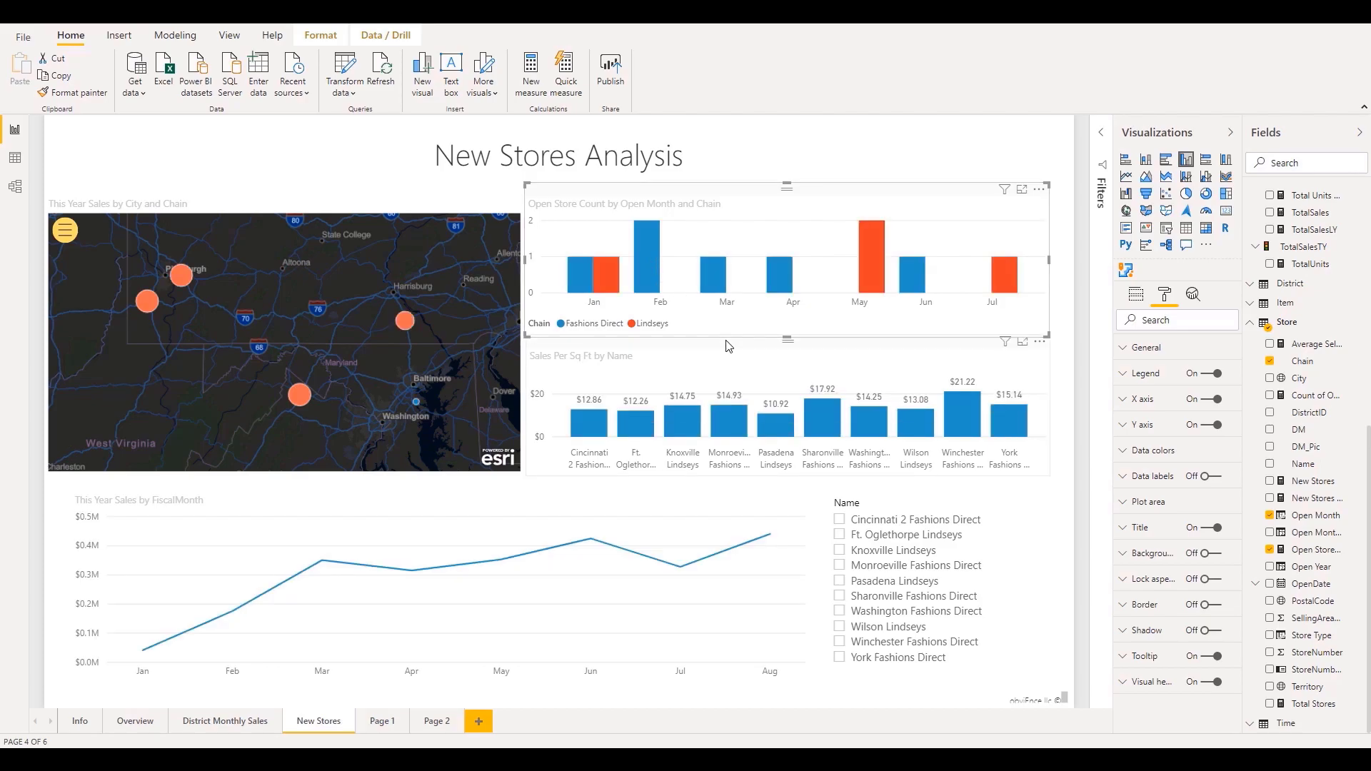
pyautogui.click(494, 189)
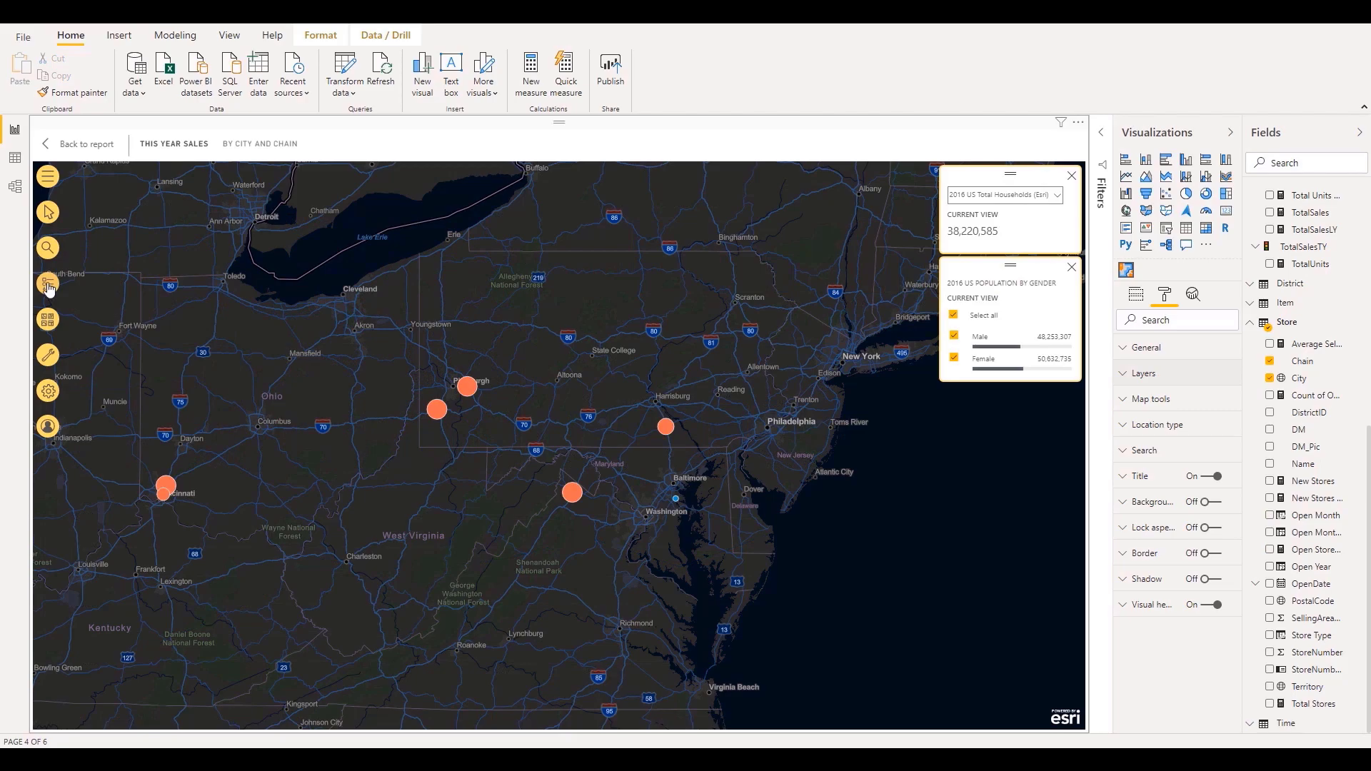
# Set the Layers title to 'Store Chain', turn Anchor on, and set Layers position to Right.
pyautogui.click(48, 285)
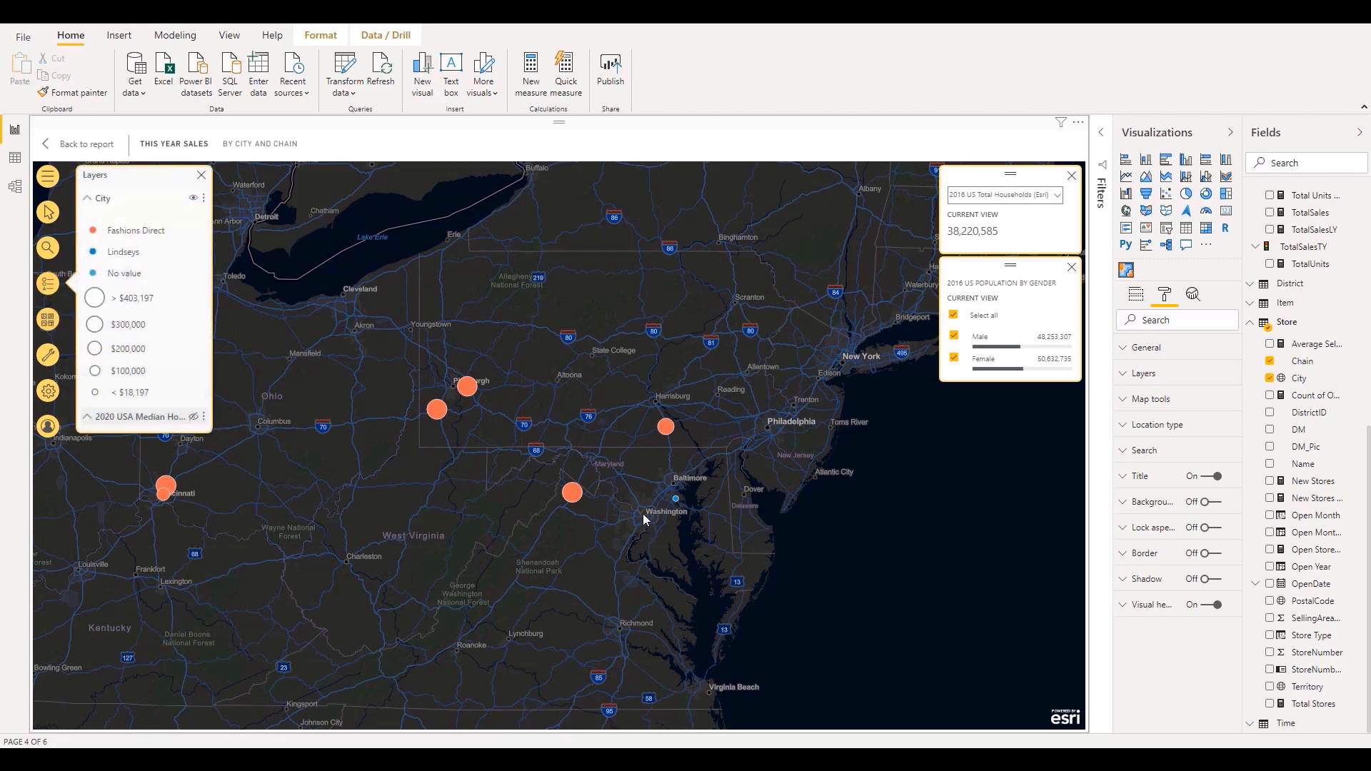
pyautogui.click(1135, 373)
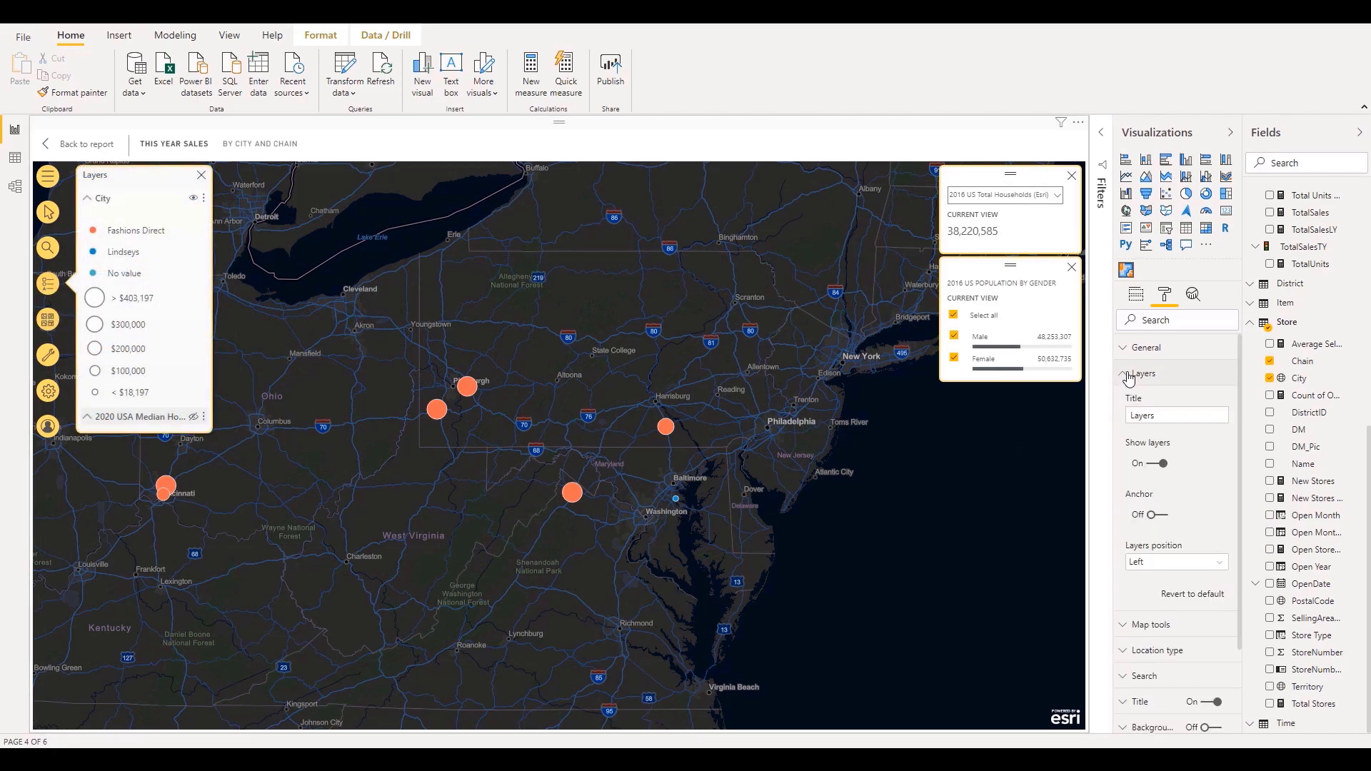
pyautogui.moveTo(1182, 414); pyautogui.dragTo(1027, 422)
pyautogui.write('Store Chain')
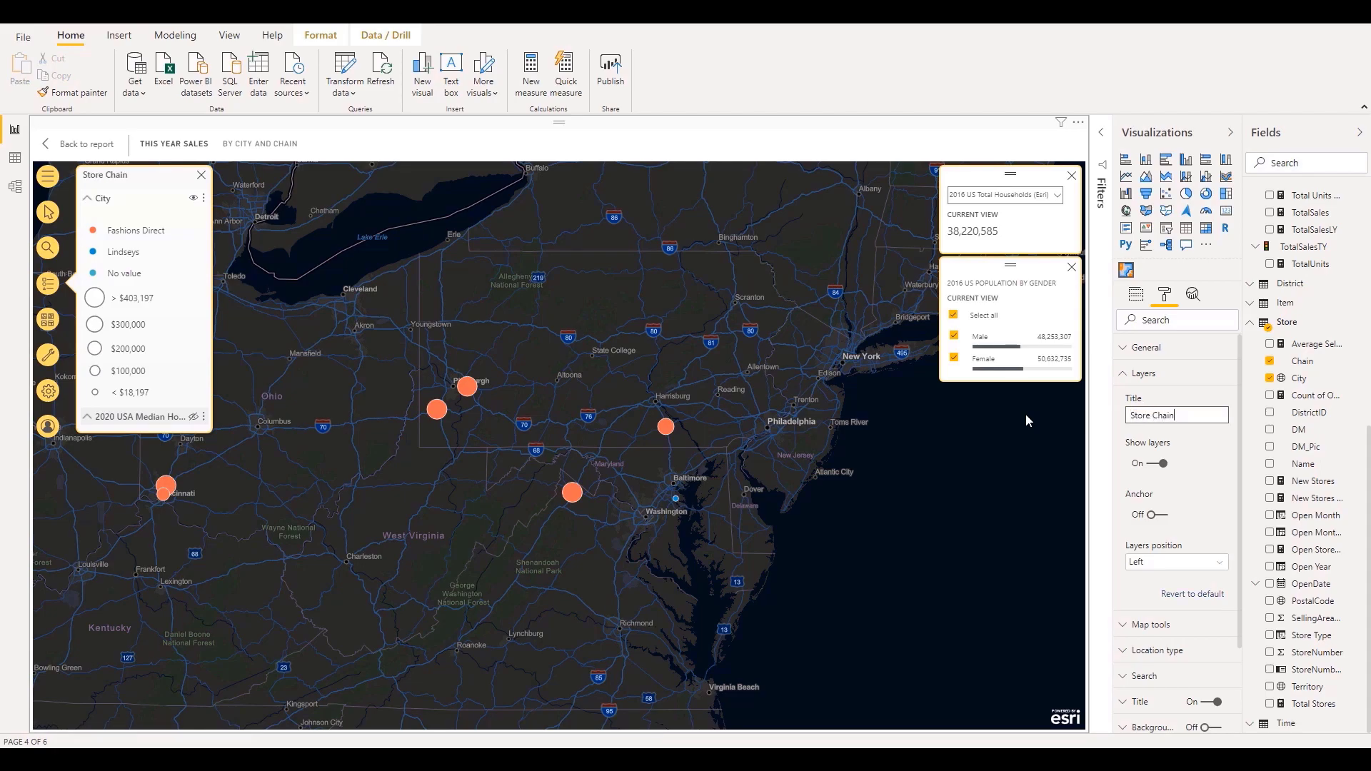
pyautogui.click(1151, 515)
pyautogui.click(1168, 564)
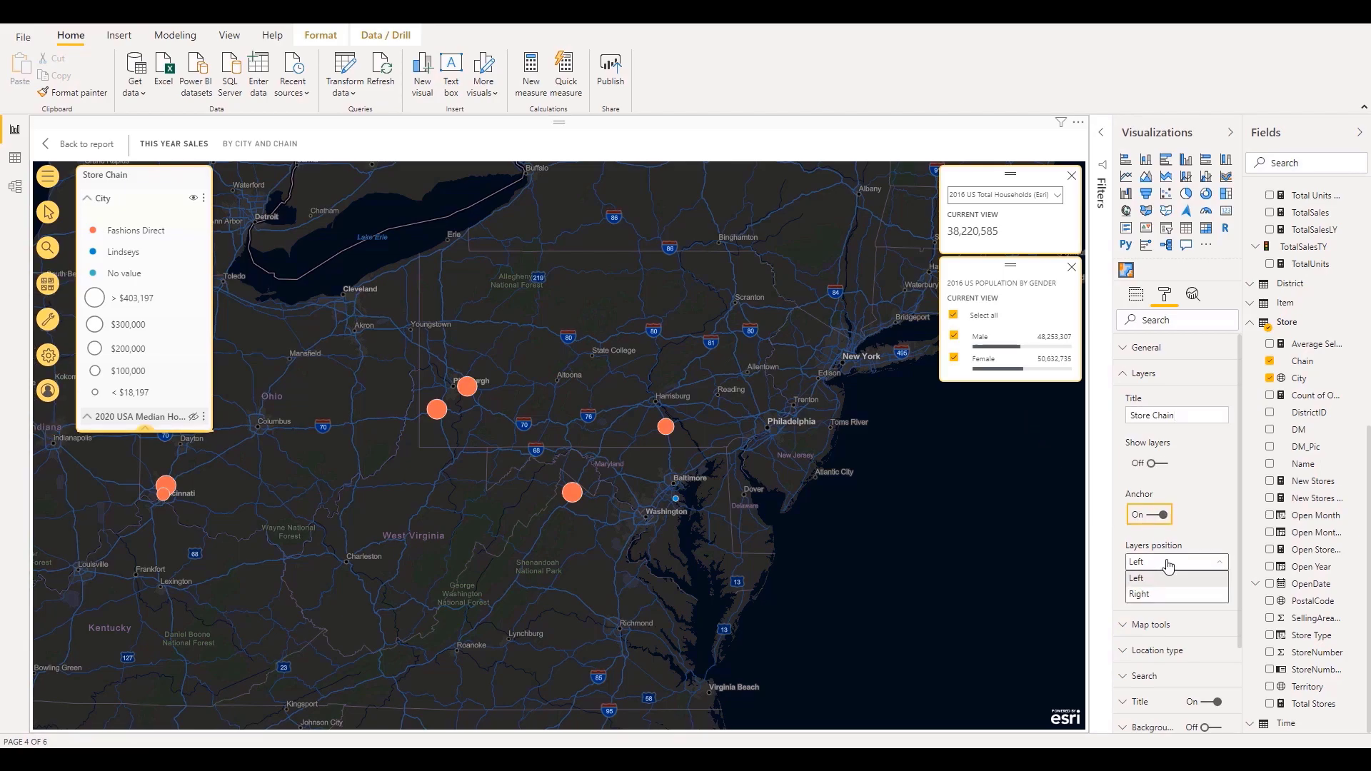
pyautogui.click(1164, 595)
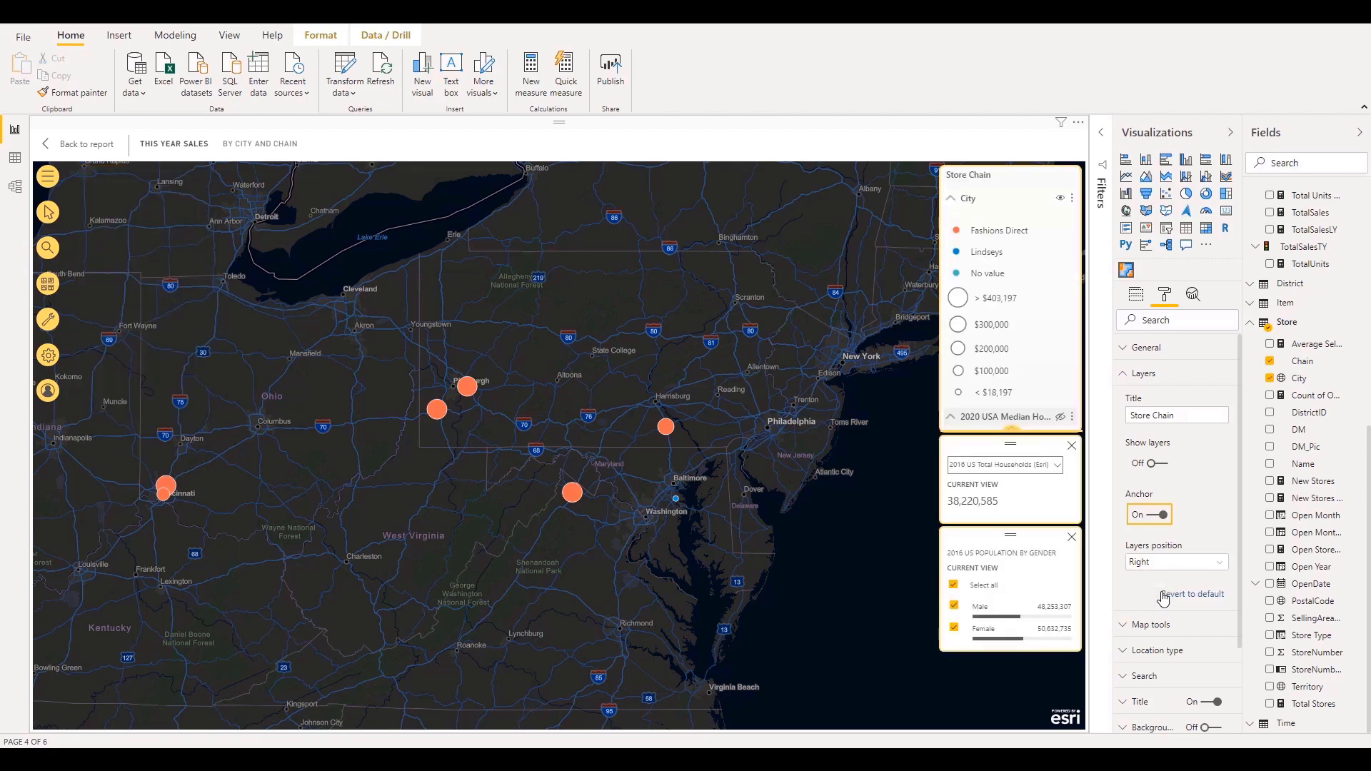
pyautogui.click(1122, 376)
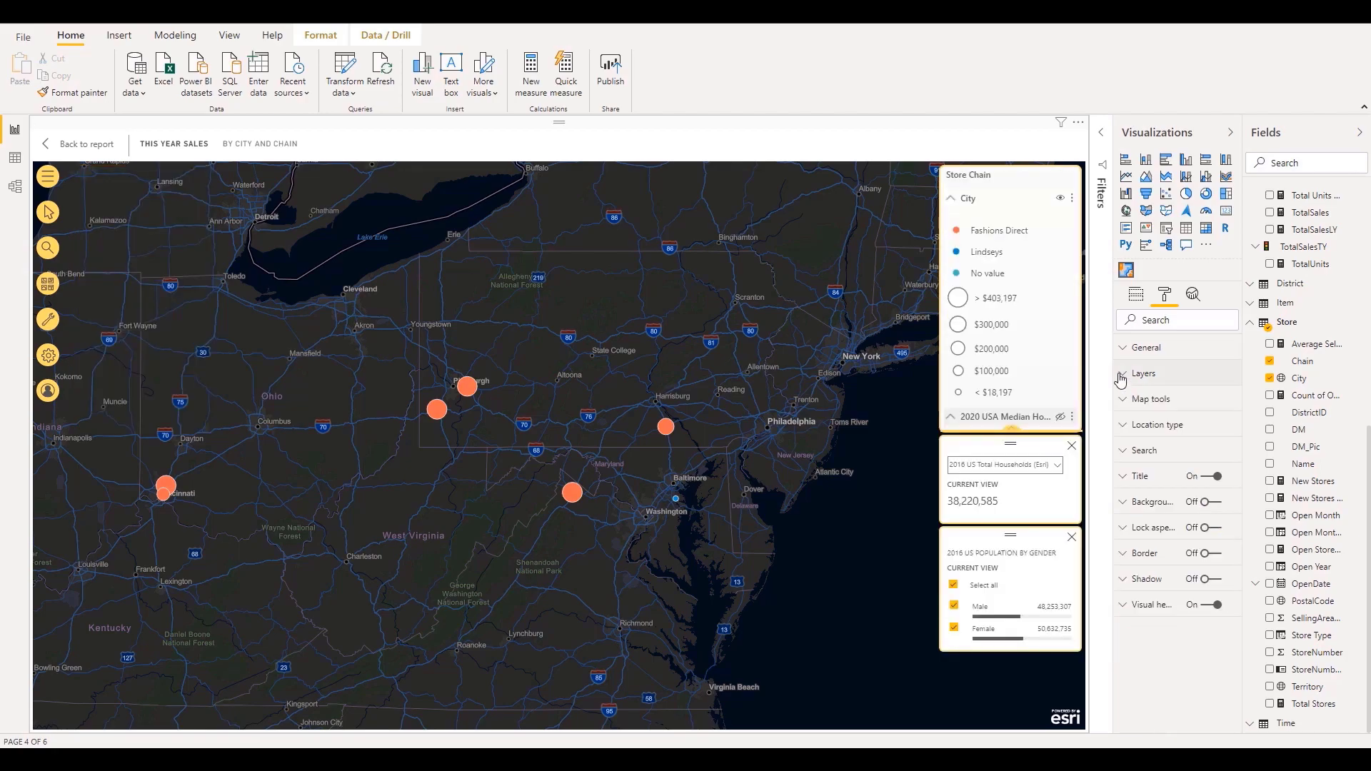
pyautogui.click(1124, 399)
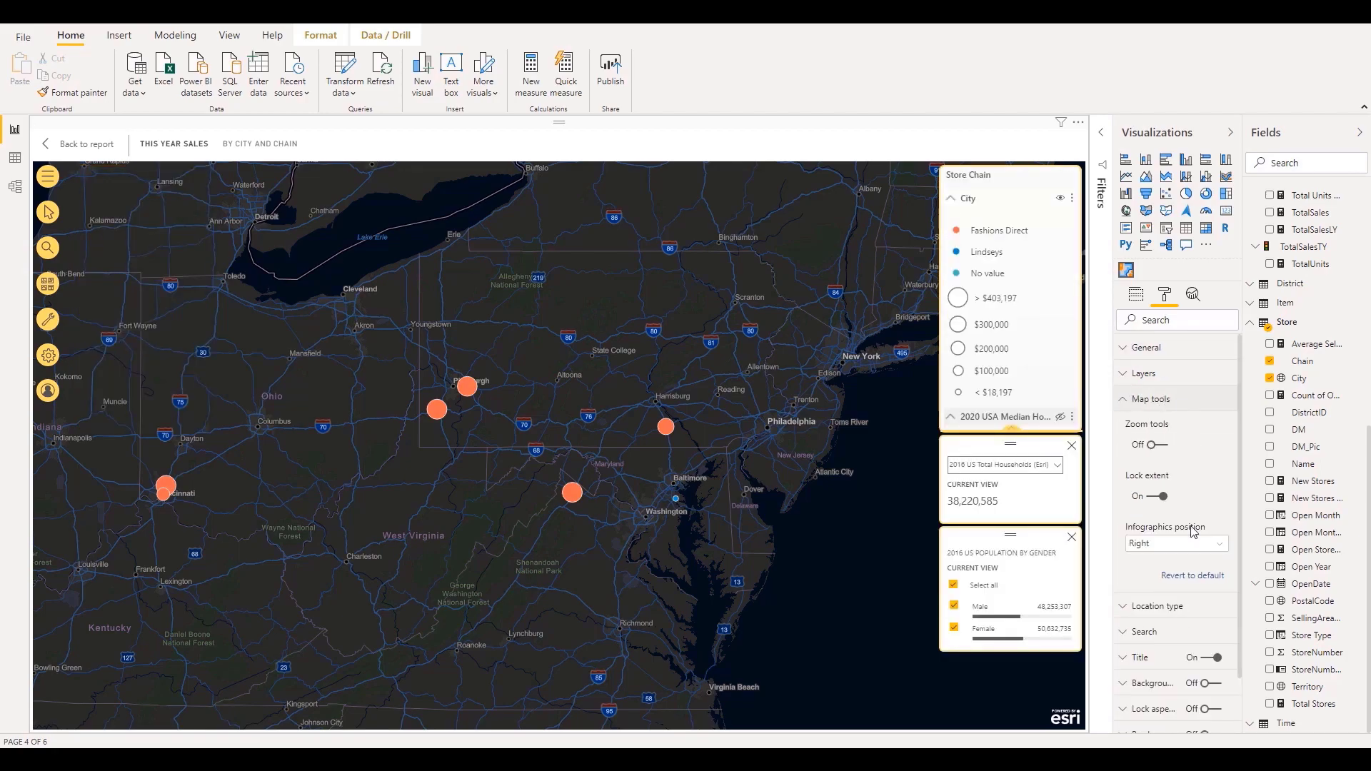